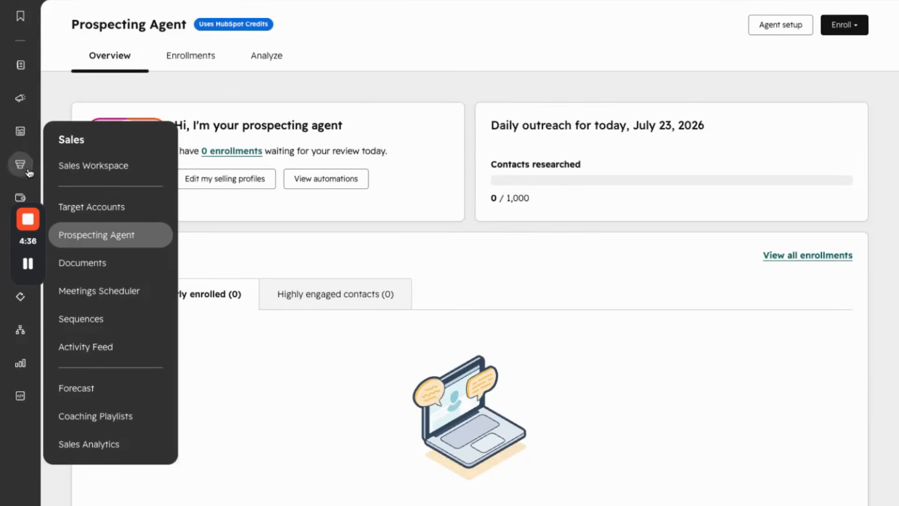
# Open the Prospecting Agent's setup and start creating a new selling profile.
pyautogui.click(93, 239)
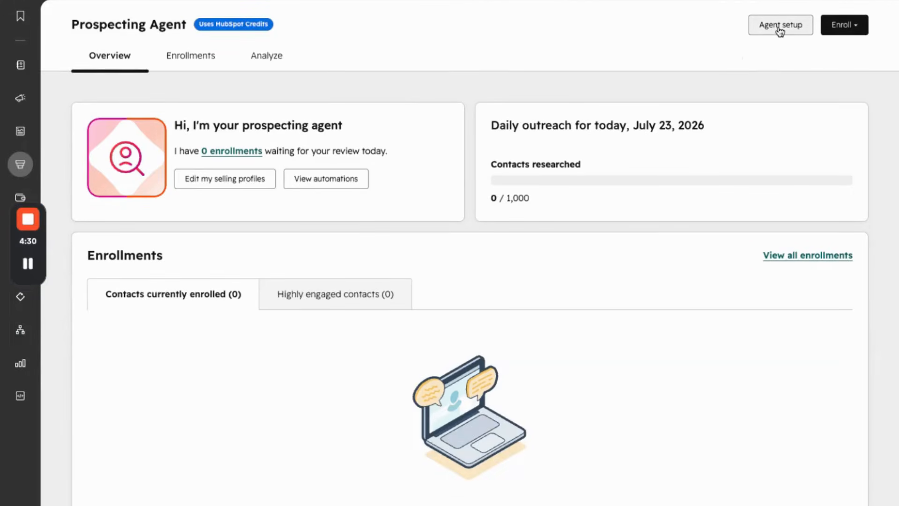
pyautogui.click(779, 29)
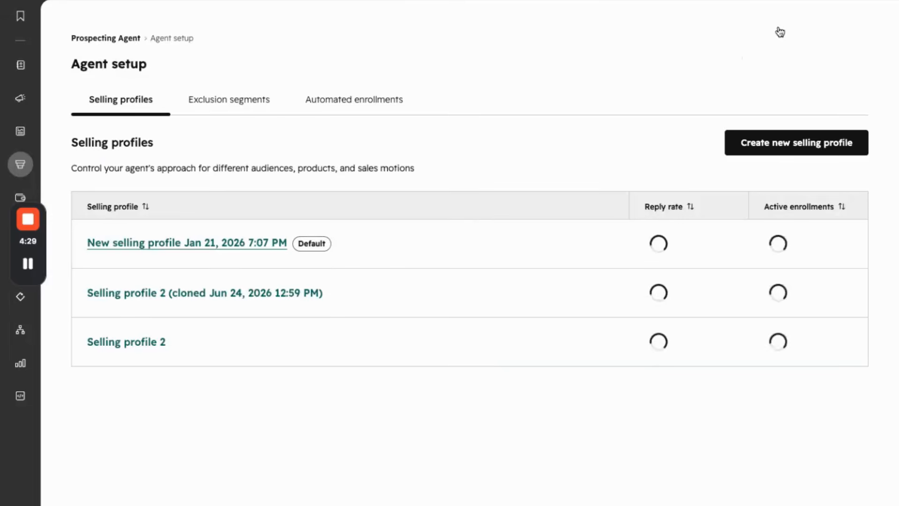
pyautogui.click(790, 149)
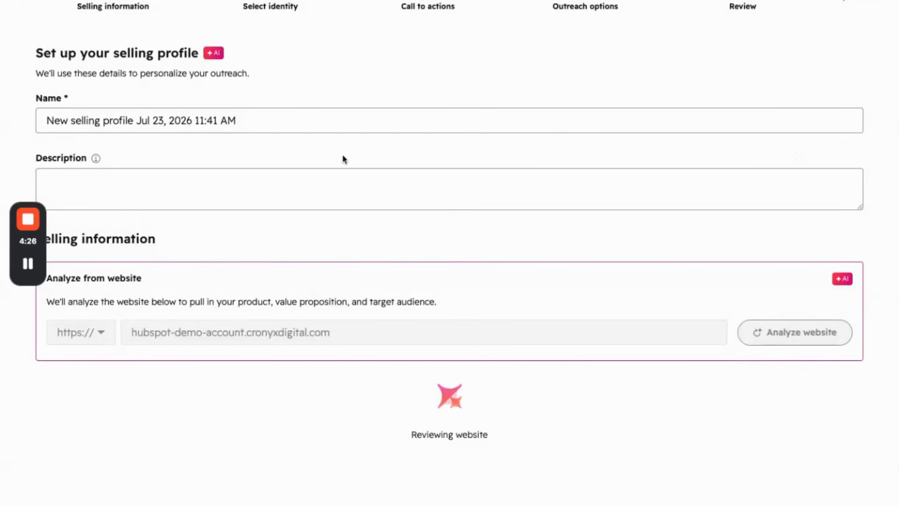
# Name the selling profile "AEO Audit service." and describe it as "A one-time, $899 audit that reveals how your brand actually shows up in AI-generated answers".
pyautogui.click(239, 121)
pyautogui.moveTo(240, 121); pyautogui.dragTo(43, 117)
pyautogui.press('BackSpace')
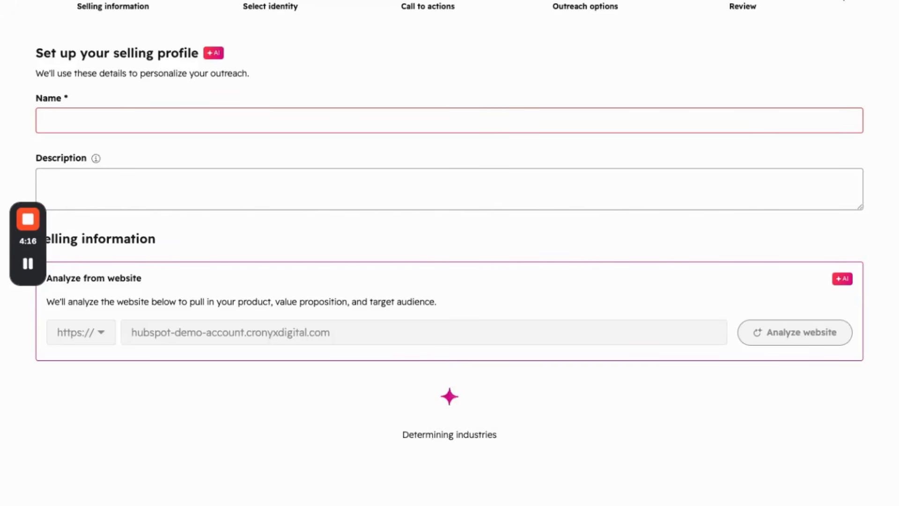
pyautogui.write('AEO Audit service.')
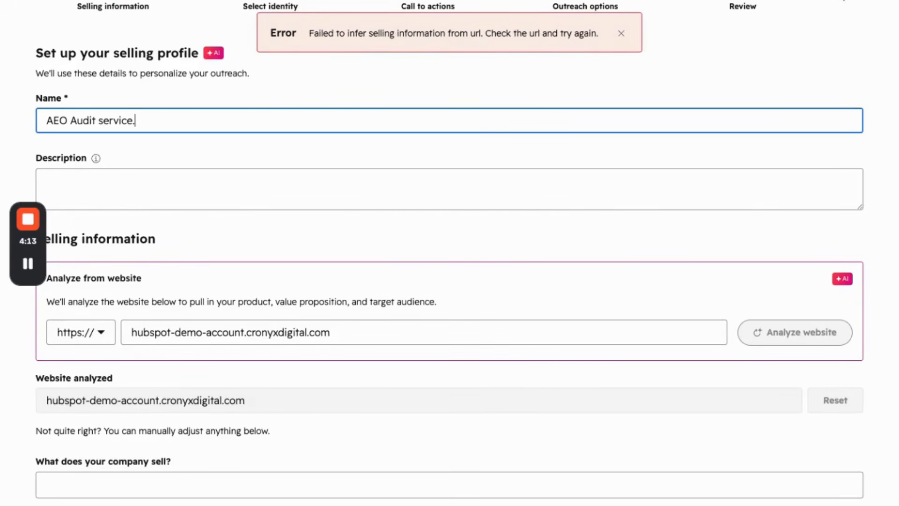
pyautogui.click(620, 34)
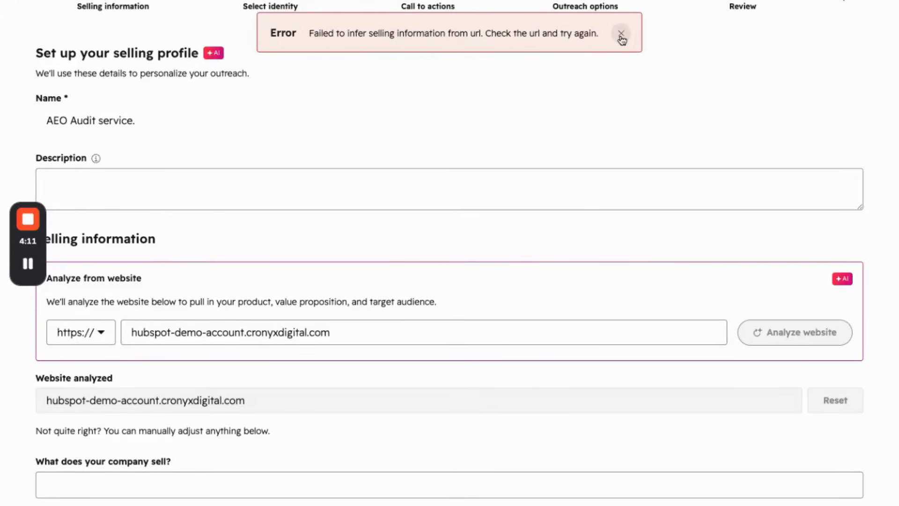
pyautogui.click(287, 186)
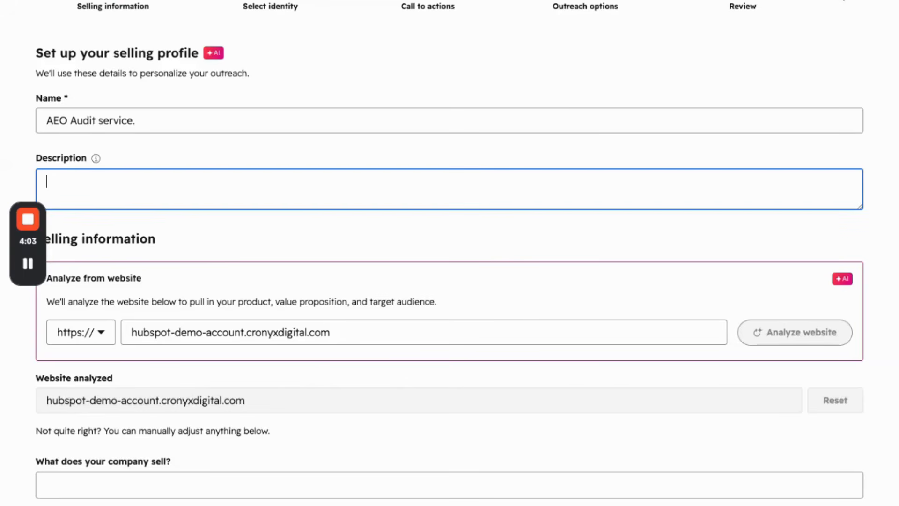
pyautogui.write('A one-time, $899 audit that reveals how your brand actually shows up in AI-generated answers')
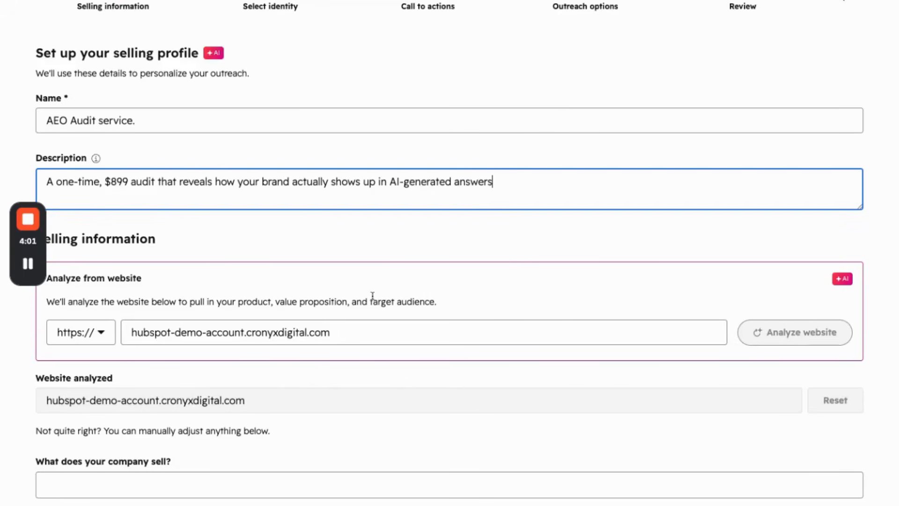
pyautogui.scroll(-2, 370, 281)
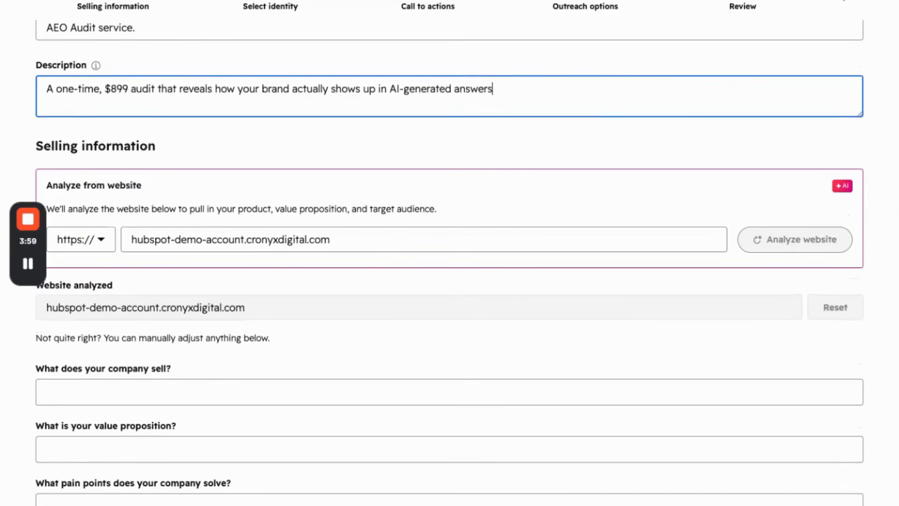
pyautogui.hotkey('alt', 'Tab')
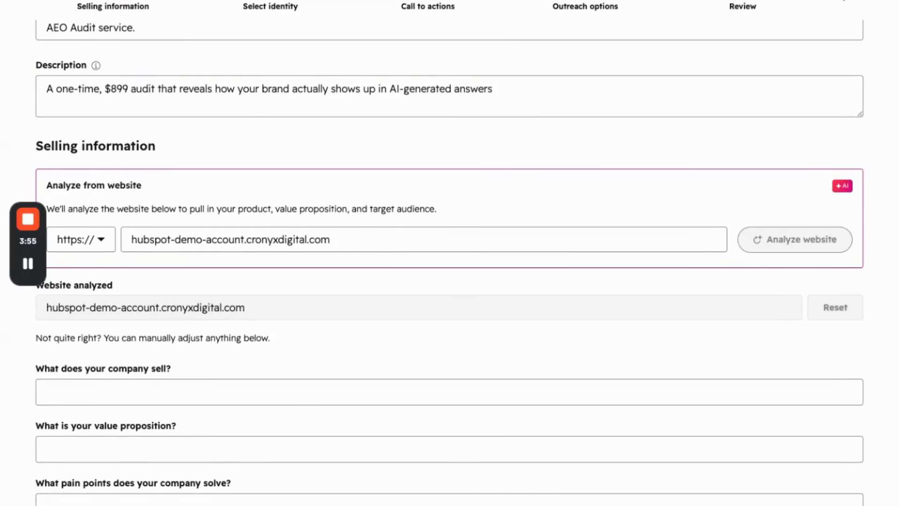
pyautogui.moveTo(330, 241); pyautogui.dragTo(122, 231)
pyautogui.press('BackSpace')
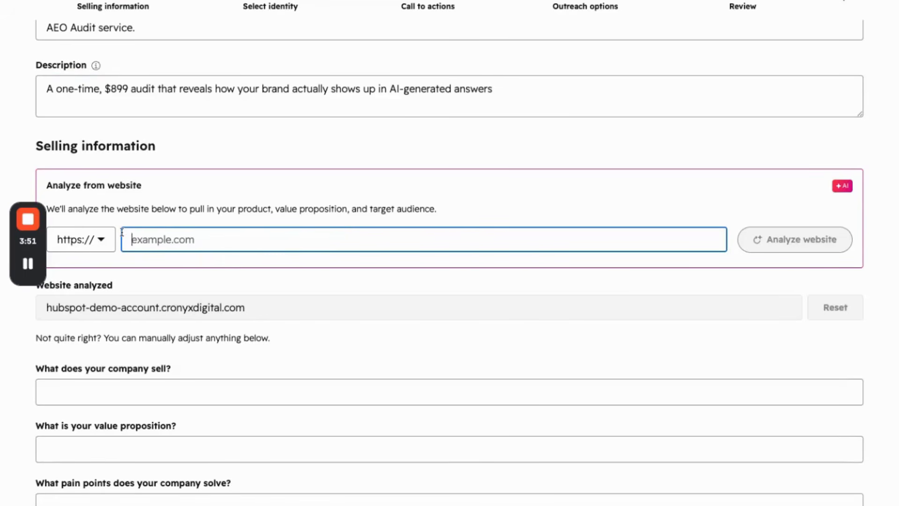
pyautogui.write('www.cronyxdigital.com/aeo-audits')
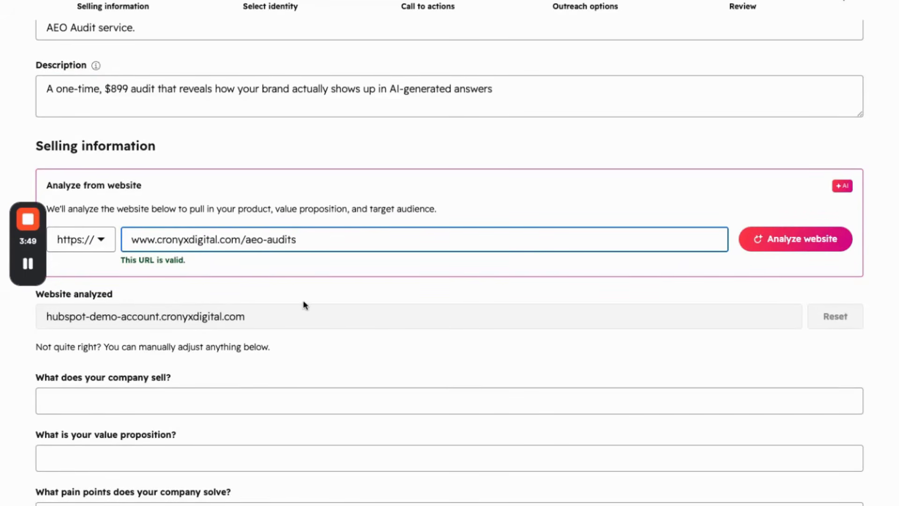
pyautogui.click(783, 240)
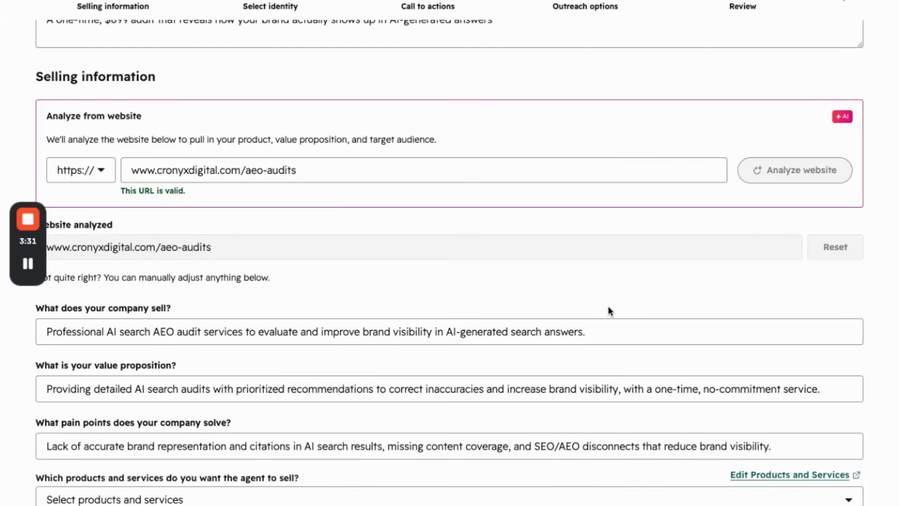
# Check the generated selling information and choose AEO Audit as the product the agent should sell.
pyautogui.scroll(1, 631, 337)
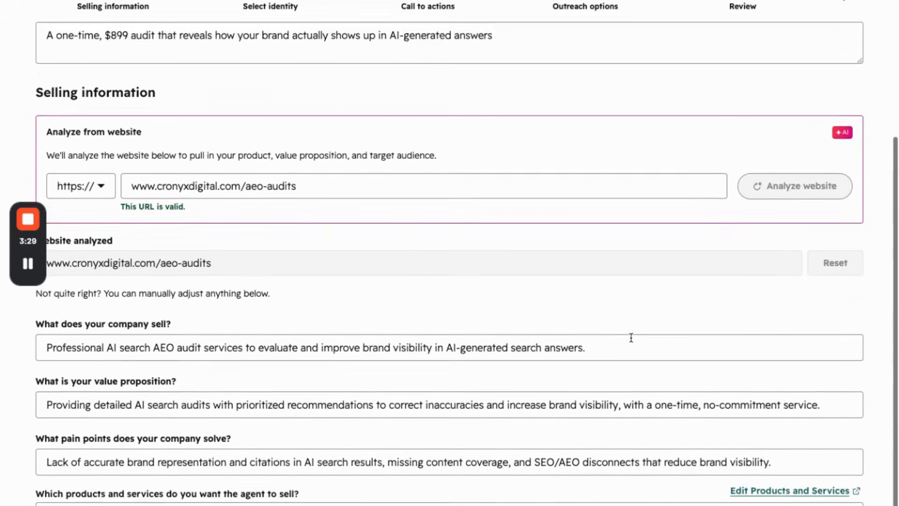
pyautogui.scroll(-1, 630, 337)
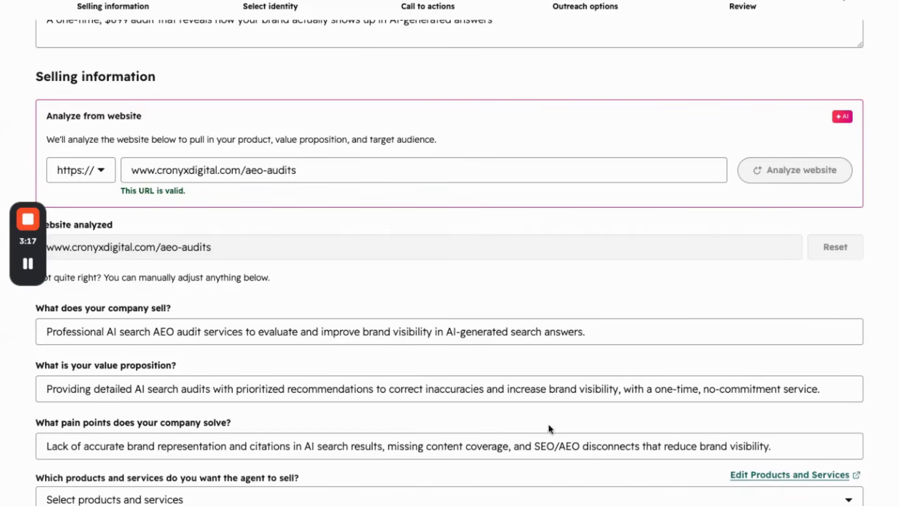
pyautogui.click(102, 500)
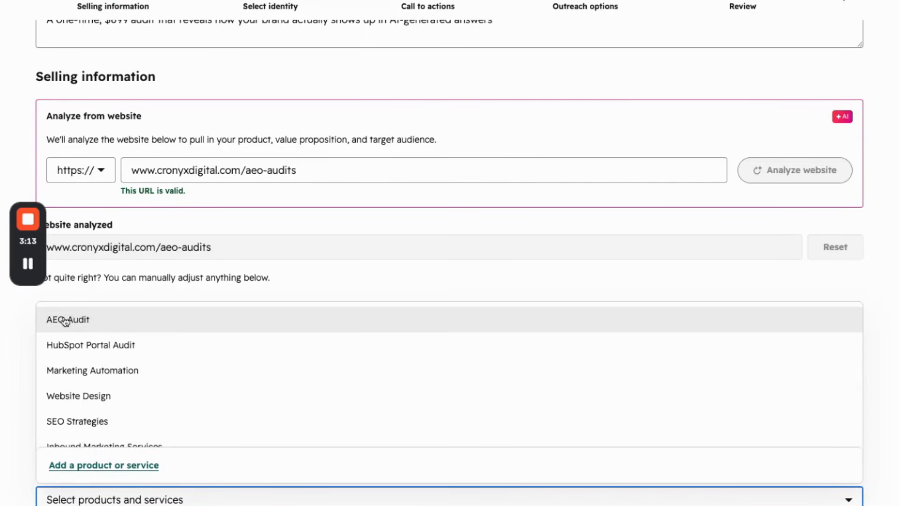
pyautogui.click(91, 326)
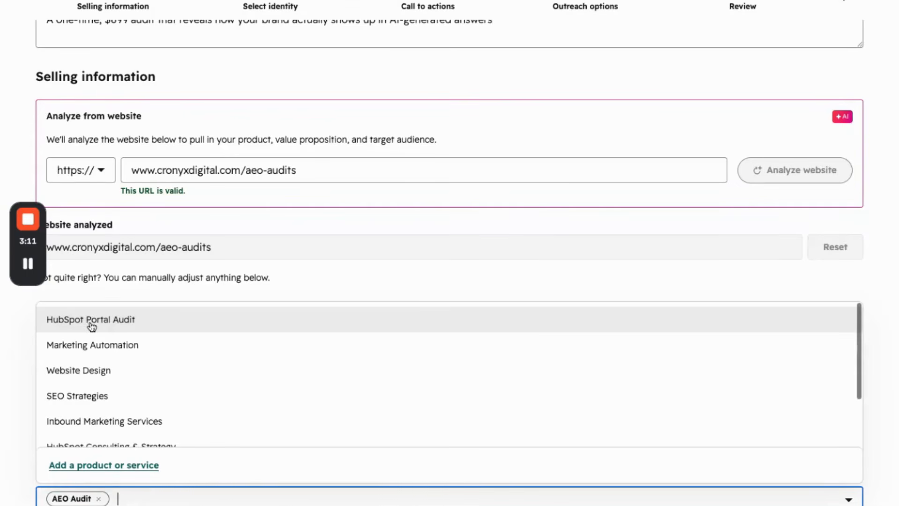
pyautogui.press('Escape')
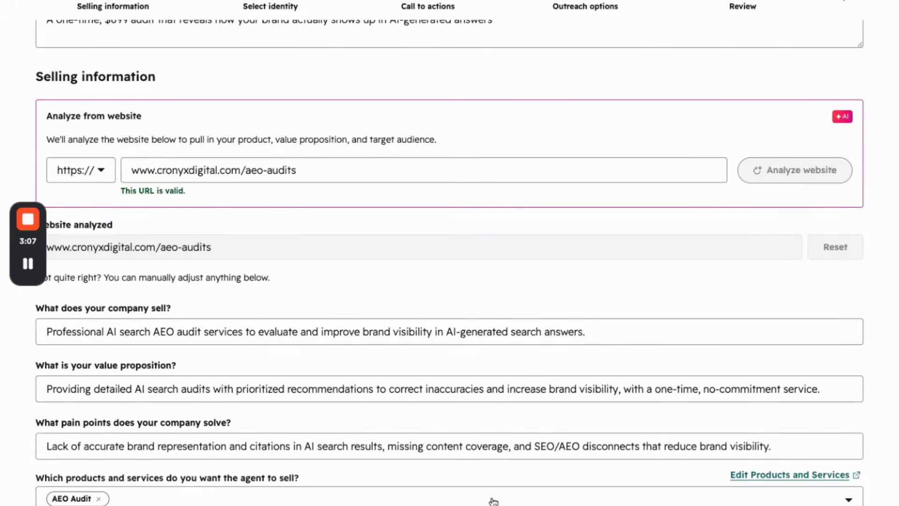
pyautogui.scroll(3, 493, 501)
pyautogui.scroll(-3, 492, 501)
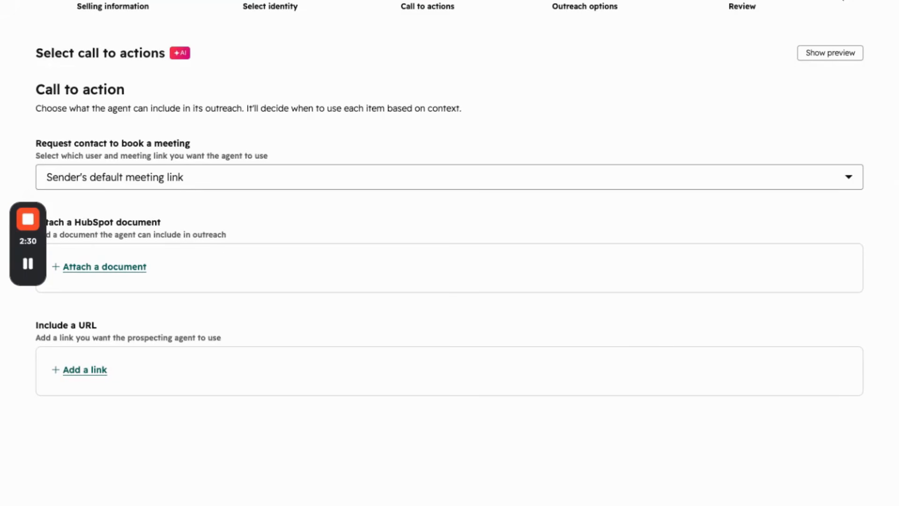
pyautogui.click(193, 178)
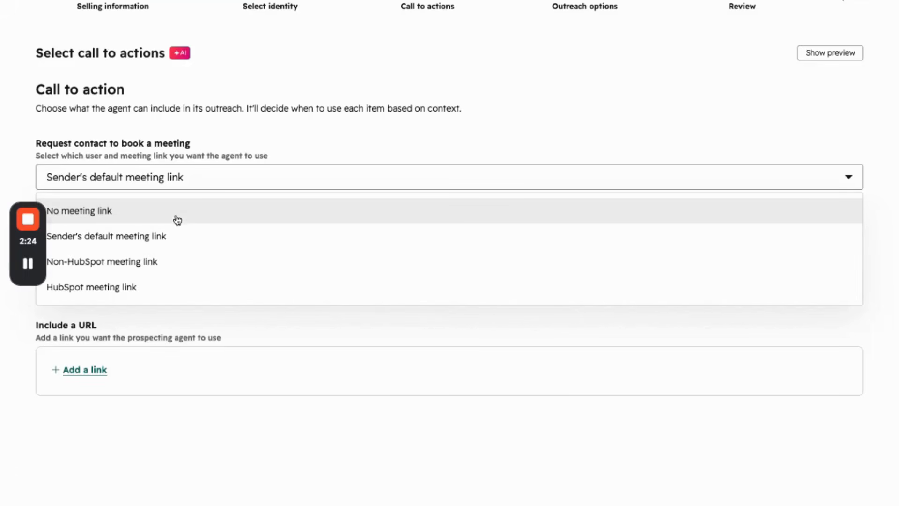
pyautogui.click(287, 156)
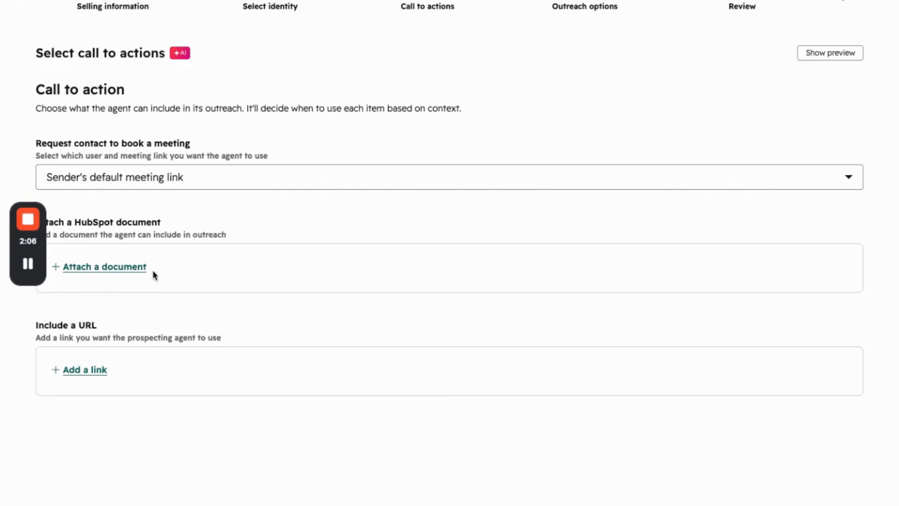
pyautogui.click(97, 373)
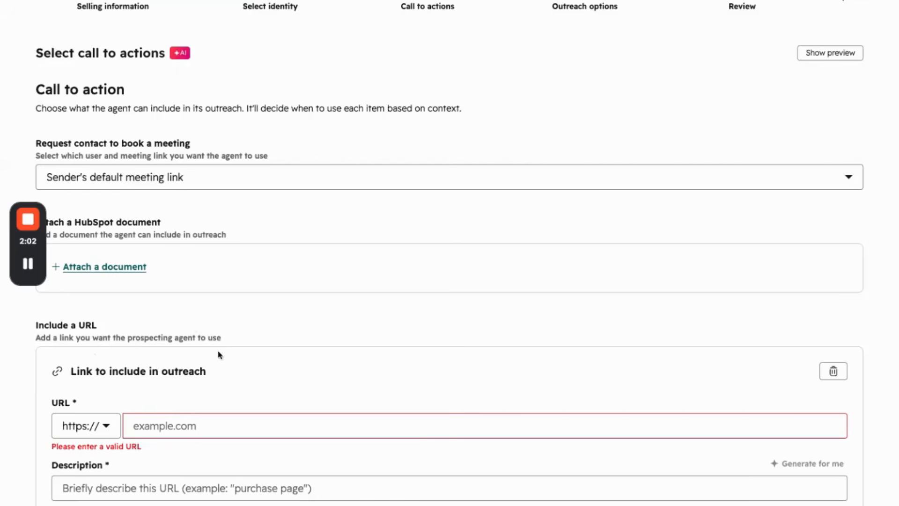
pyautogui.click(211, 425)
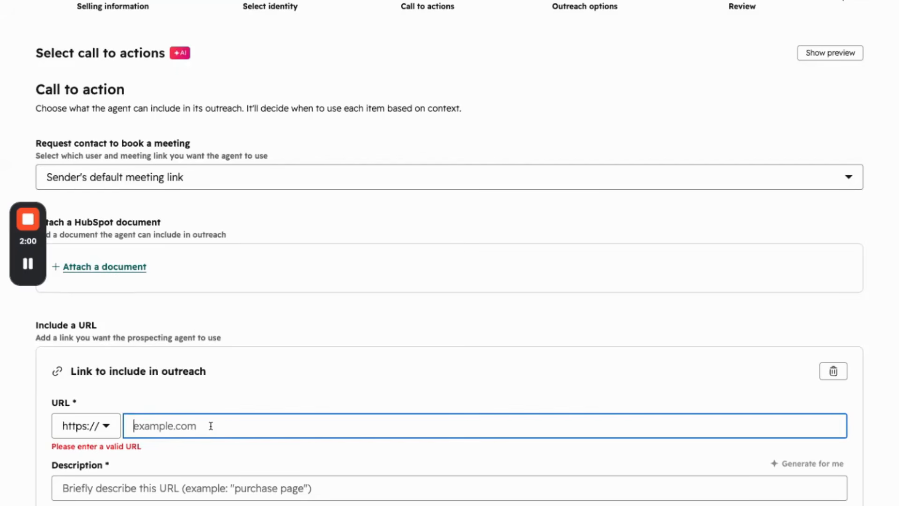
pyautogui.write('www.cronyxdigital.com/aeo-audits')
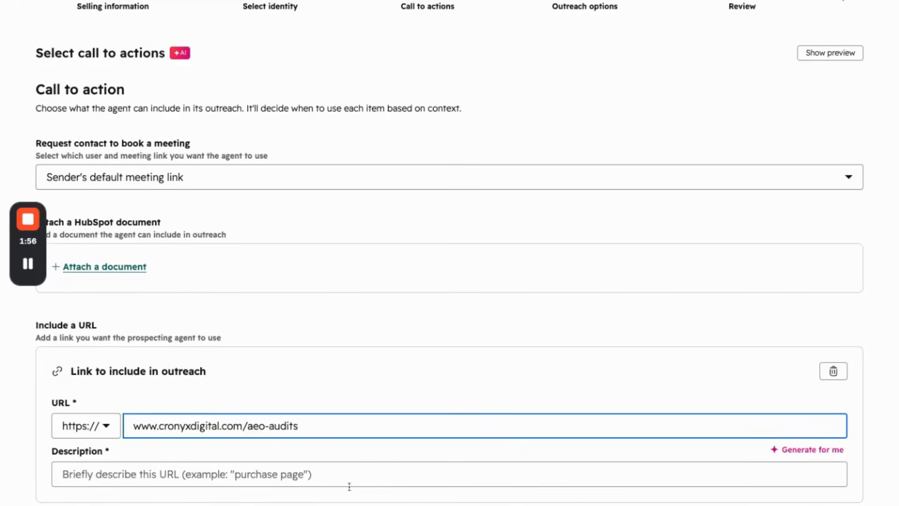
pyautogui.click(798, 449)
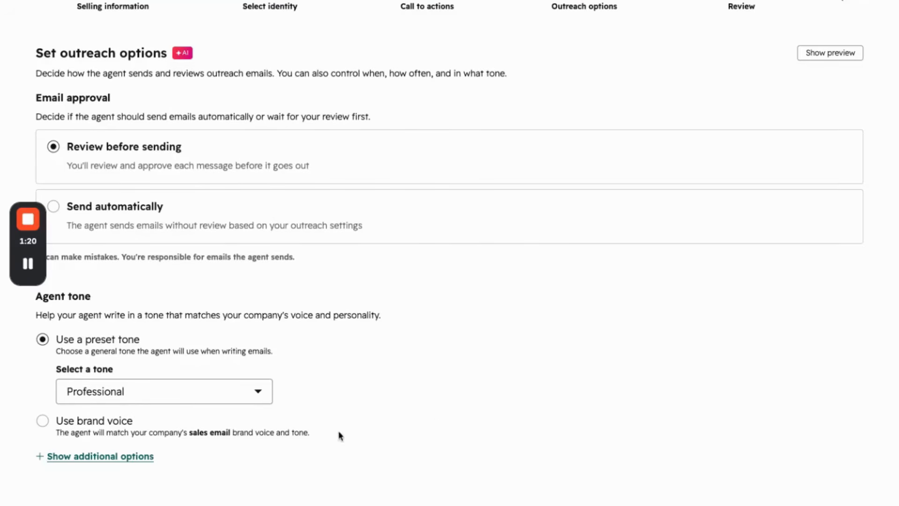
# Check which preset tones are available for the agent's outreach emails.
pyautogui.click(107, 402)
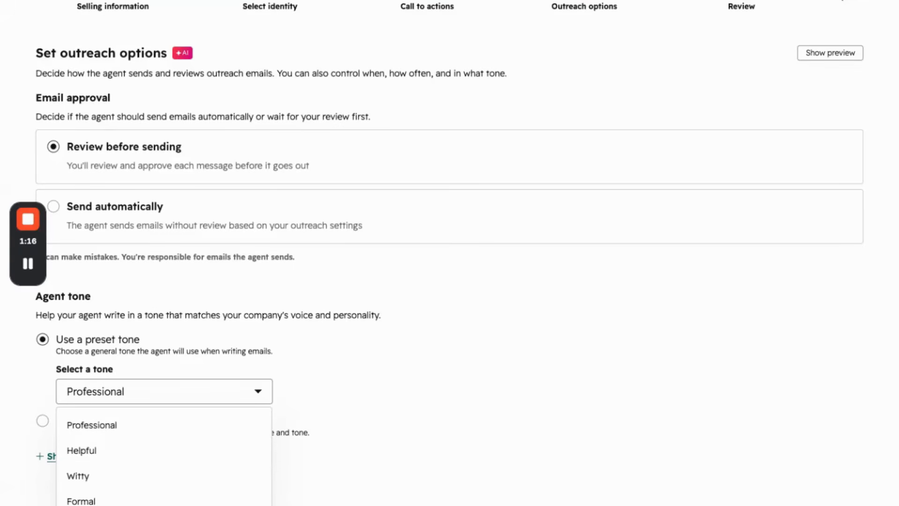
pyautogui.click(335, 459)
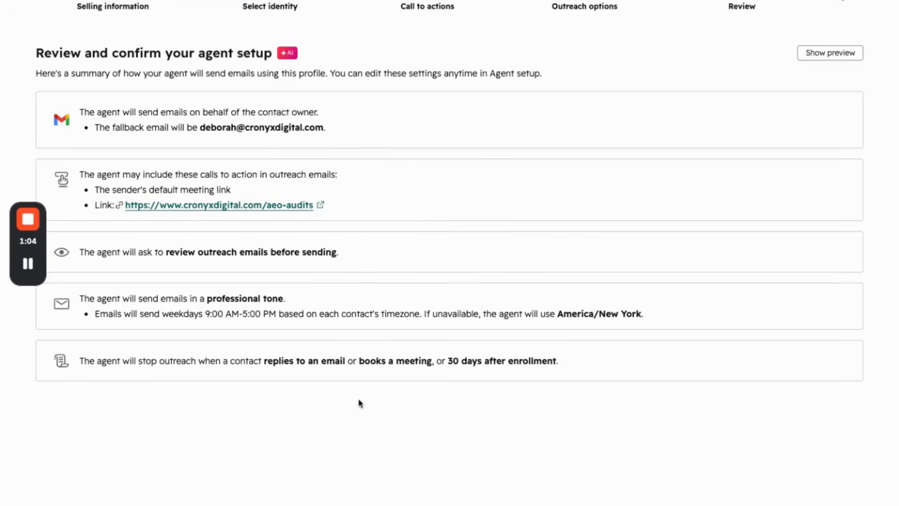
# Show the full adaptive outreach preview on the review page and expand Email 1.
pyautogui.click(827, 61)
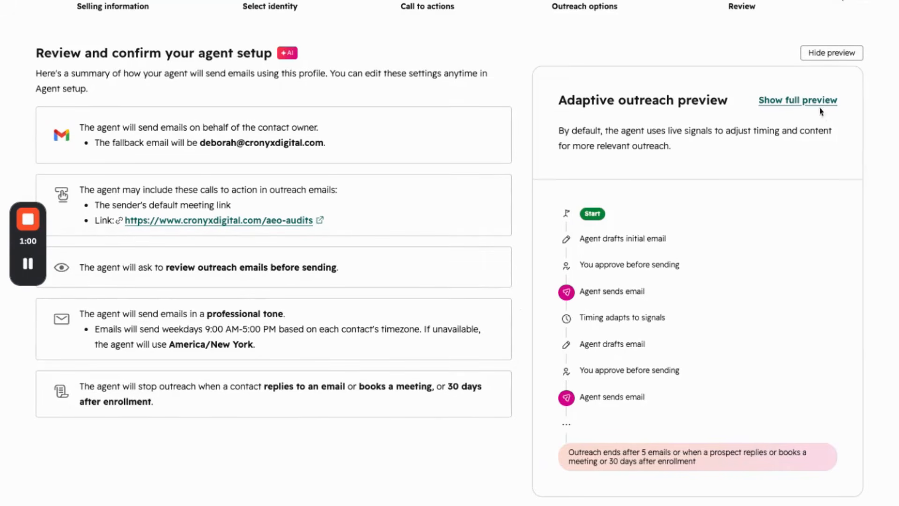
pyautogui.click(801, 100)
pyautogui.moveTo(14, 261)
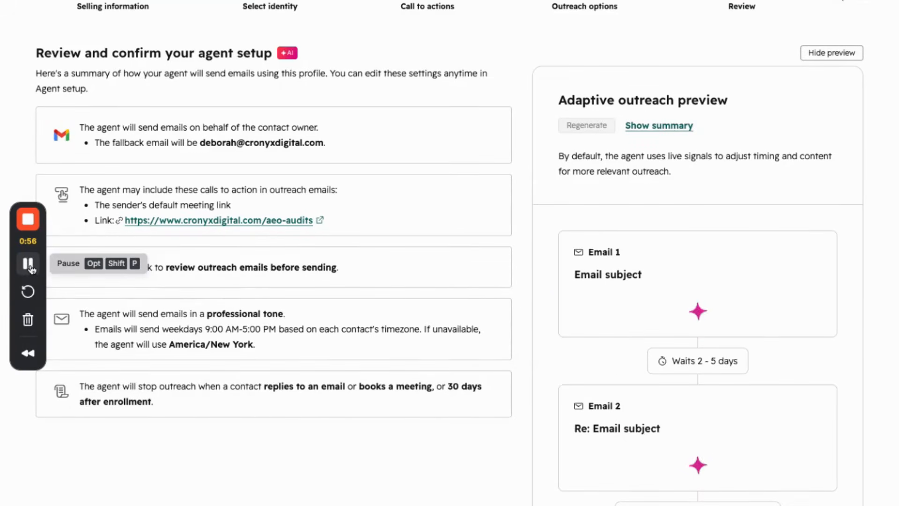
pyautogui.click(698, 368)
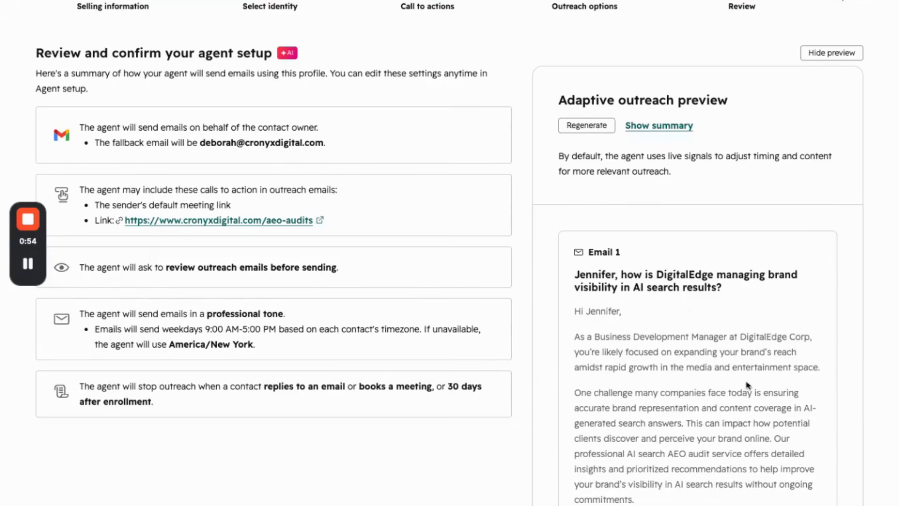
# Read through the previewed outreach Emails 1 and 2, checking their message, audit link and sign-off.
pyautogui.scroll(-3, 746, 381)
pyautogui.scroll(2, 739, 389)
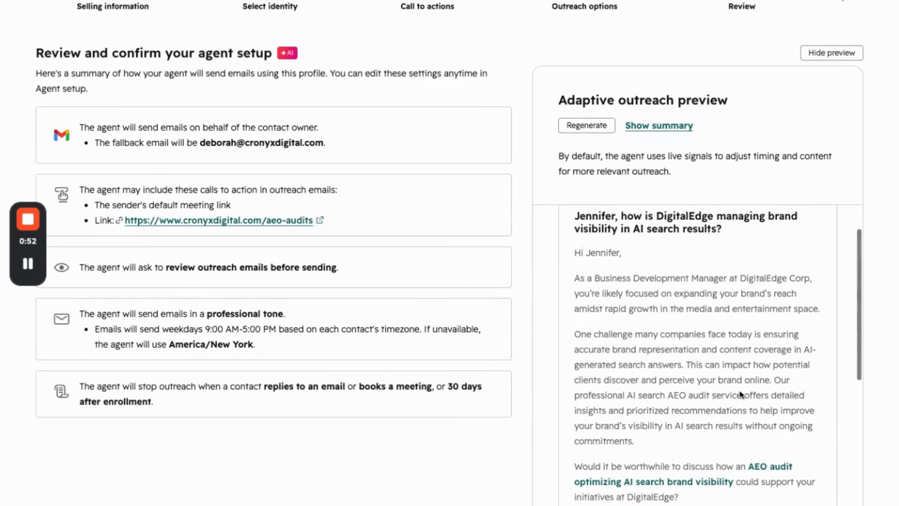
pyautogui.scroll(-1, 742, 392)
pyautogui.scroll(2, 743, 392)
pyautogui.scroll(-3, 745, 408)
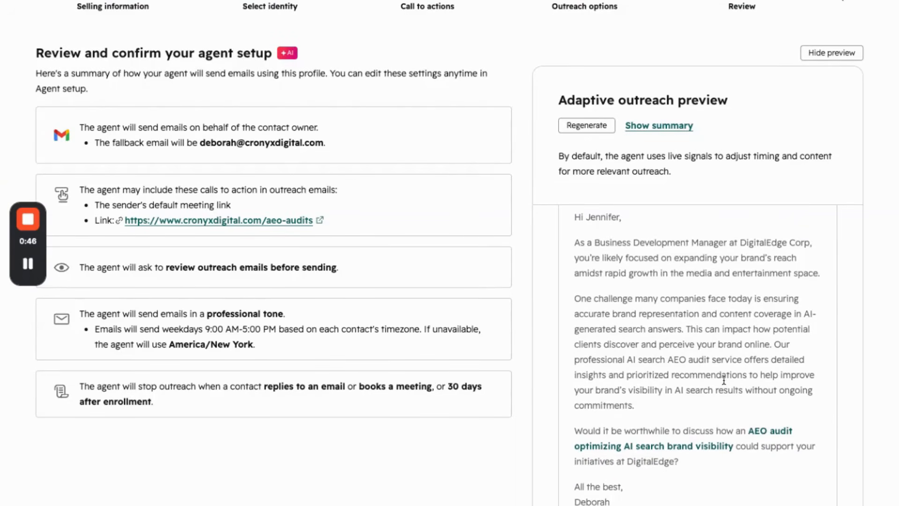
pyautogui.scroll(1, 751, 428)
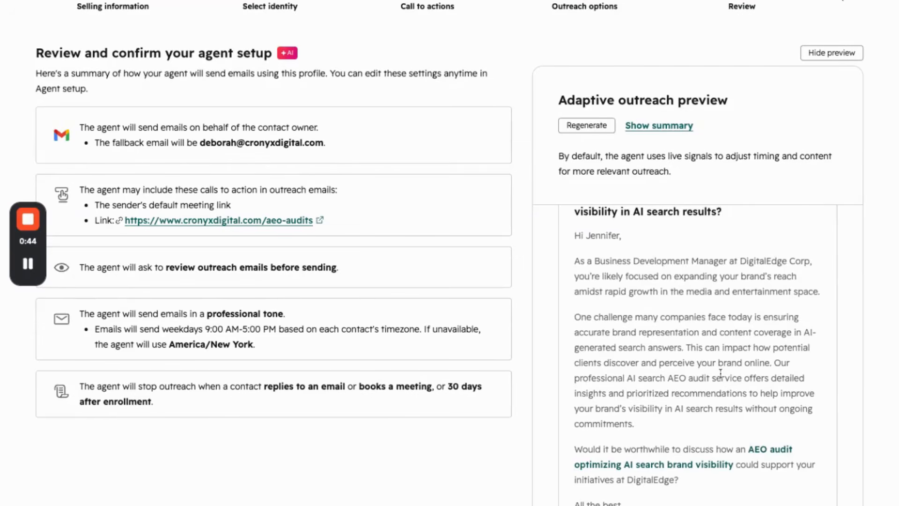
pyautogui.scroll(2, 717, 368)
pyautogui.scroll(-5, 721, 381)
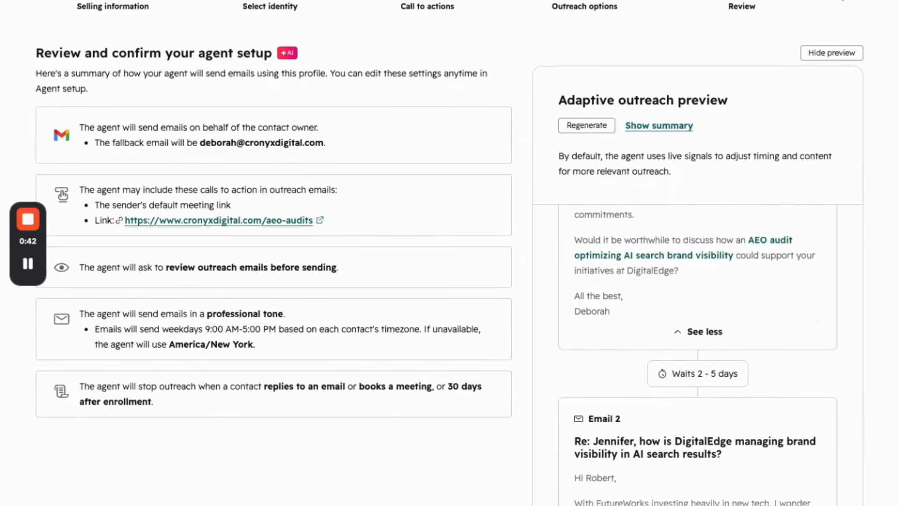
pyautogui.scroll(-1, 716, 484)
pyautogui.scroll(-4, 734, 496)
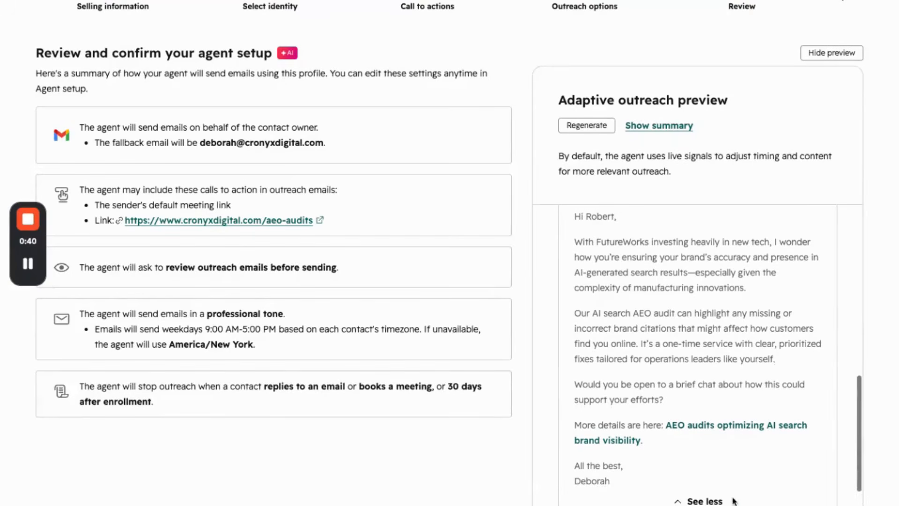
# Collapse the expanded outreach emails in the adaptive outreach preview.
pyautogui.click(704, 500)
pyautogui.scroll(4, 702, 395)
pyautogui.scroll(1, 703, 402)
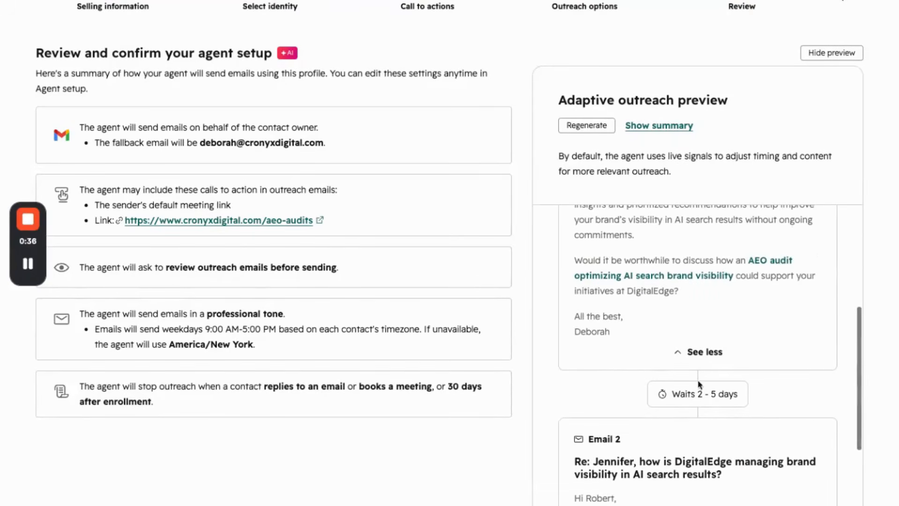
pyautogui.click(705, 352)
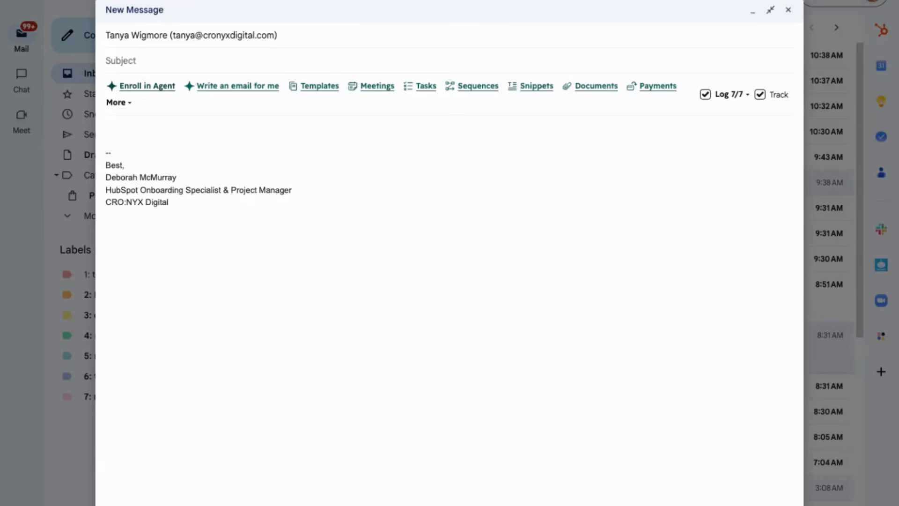
# Start enrolling the new Gmail message's recipient in the prospecting agent and choose the AEO Audit service selling profile.
pyautogui.click(147, 86)
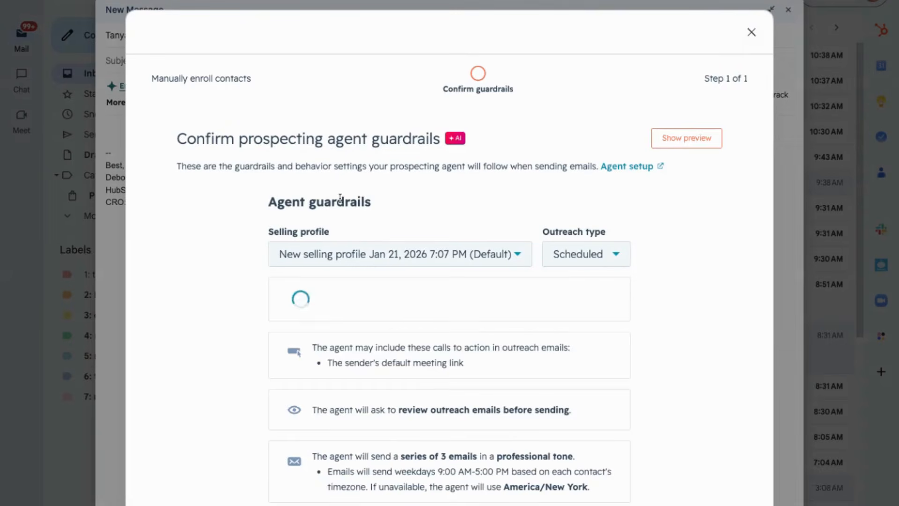
pyautogui.click(309, 256)
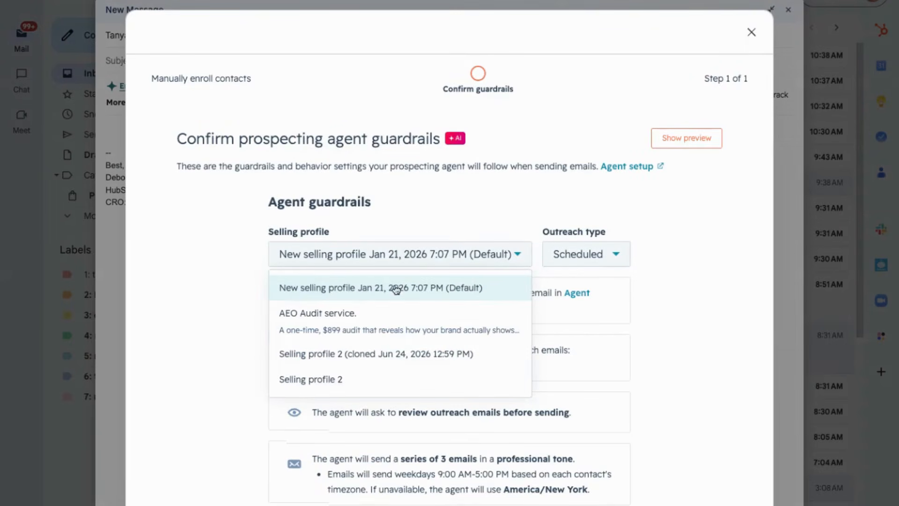
pyautogui.click(293, 322)
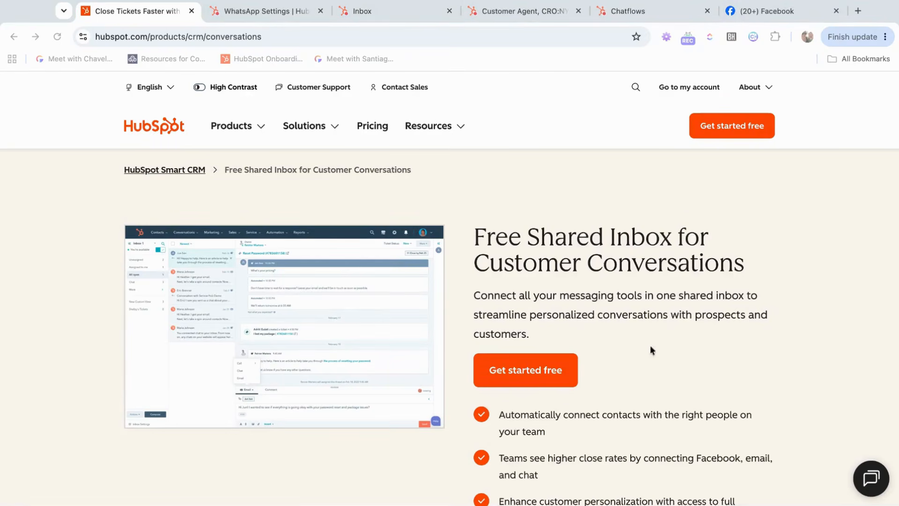
# Review the Chatbot inbox's channels in the HubSpot settings and show the channel types that can be connected.
pyautogui.click(265, 10)
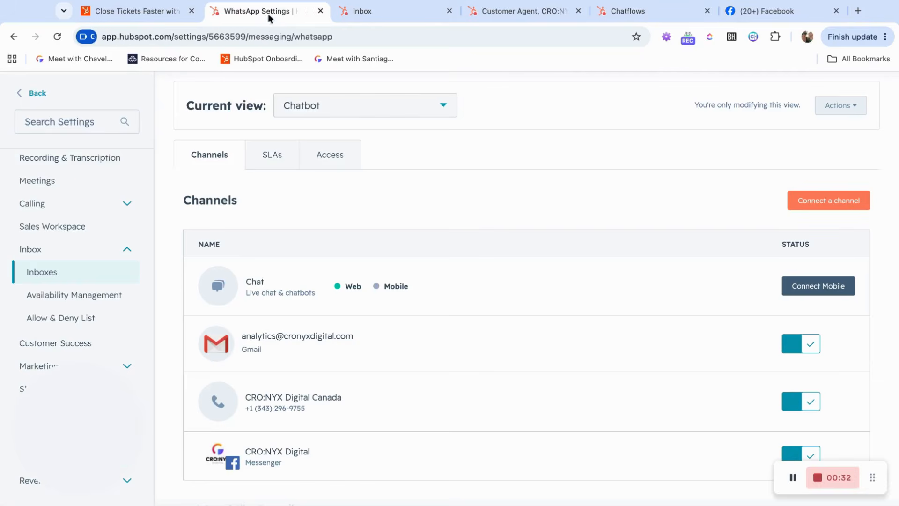
pyautogui.scroll(-1, 630, 331)
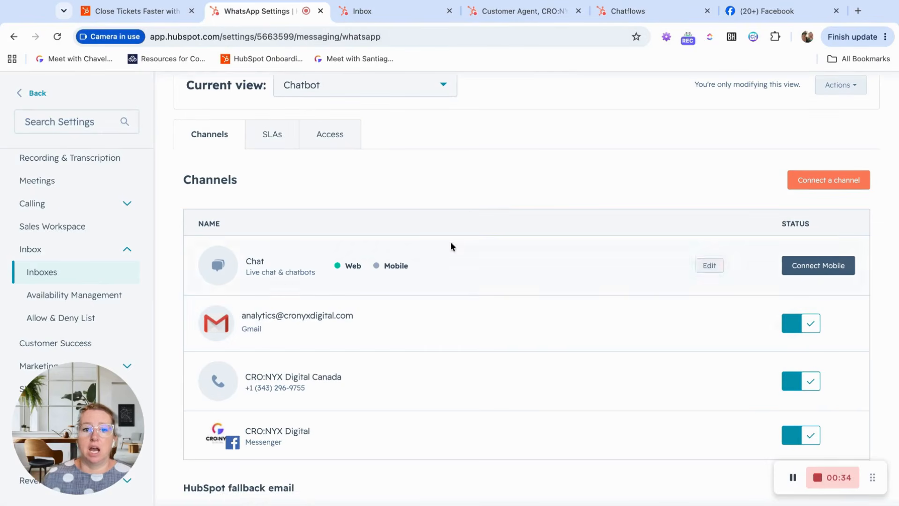
pyautogui.click(807, 181)
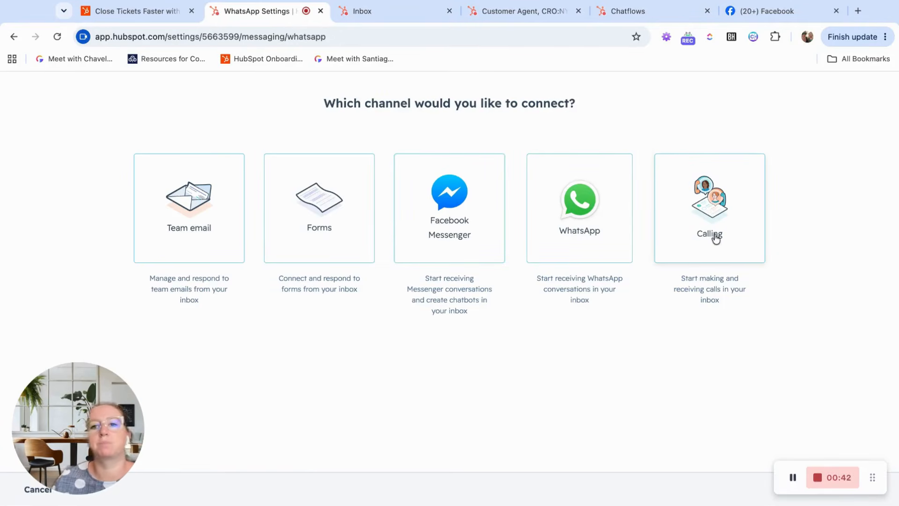
# Switch to the conversations inbox, check which inboxes are available, and read the calling-channel message in the open conversation.
pyautogui.click(354, 13)
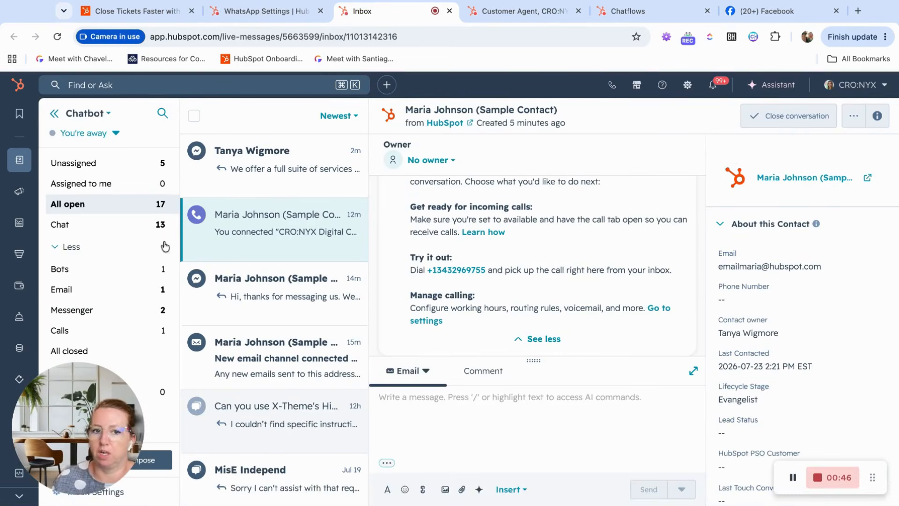
pyautogui.click(108, 121)
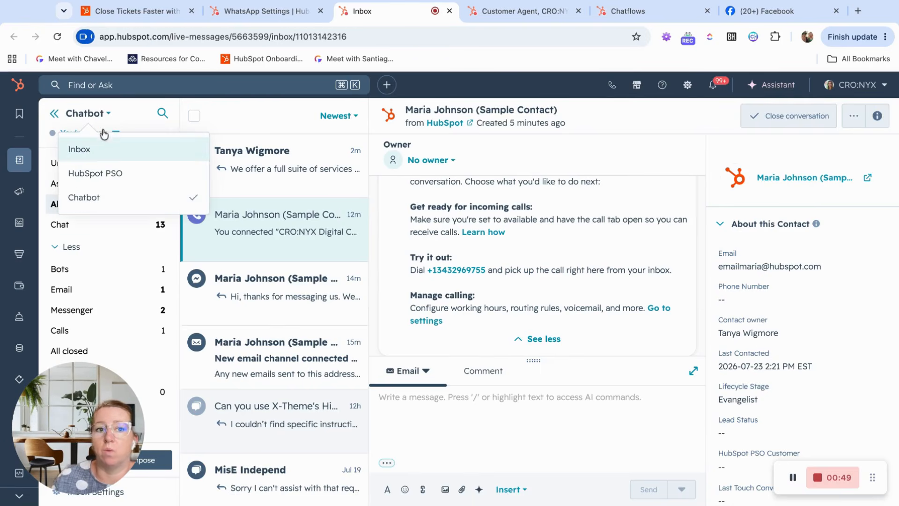
pyautogui.click(286, 127)
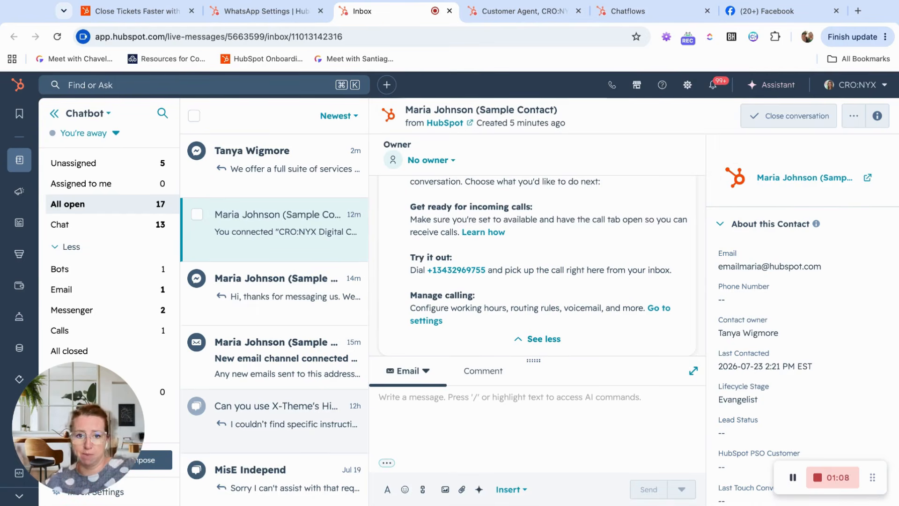
pyautogui.scroll(3, 552, 295)
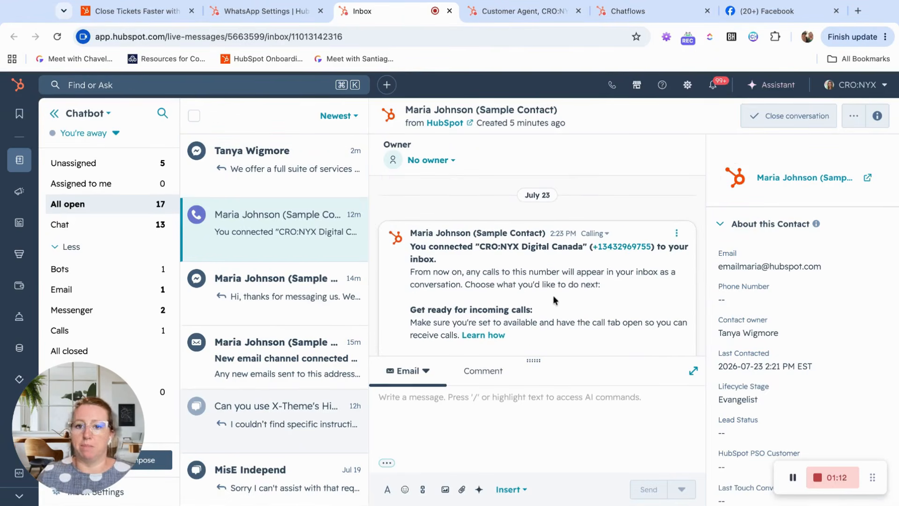
pyautogui.scroll(-3, 555, 294)
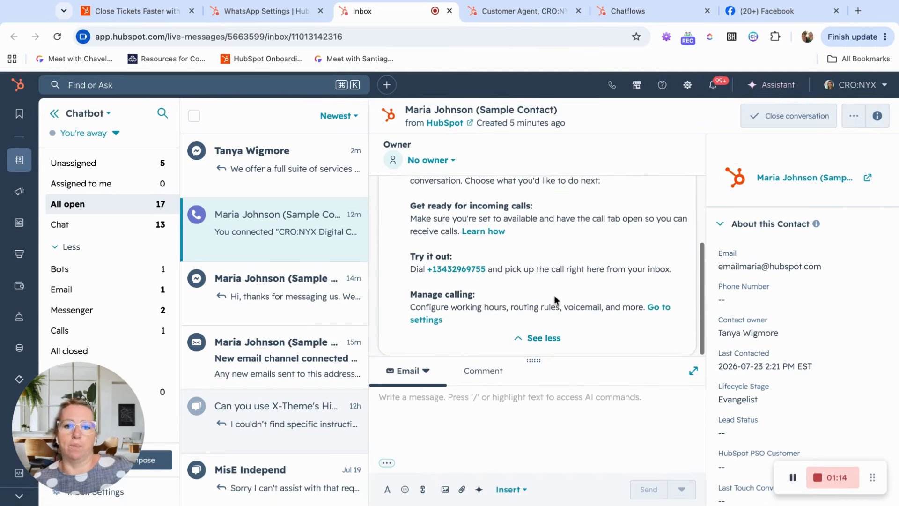
# Draft the test text "dfkvldakf" as an email reply in the calling conversation and switch to writing an internal comment.
pyautogui.click(483, 411)
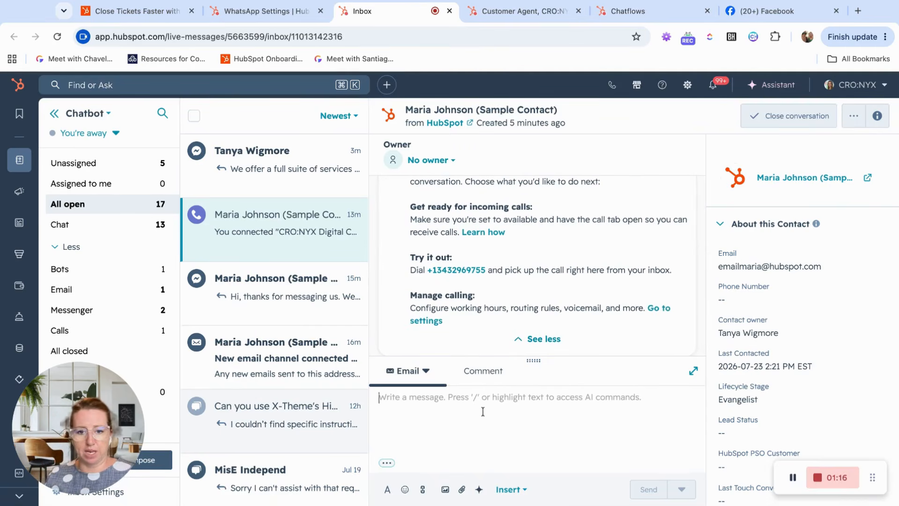
pyautogui.write('dfkvldakf')
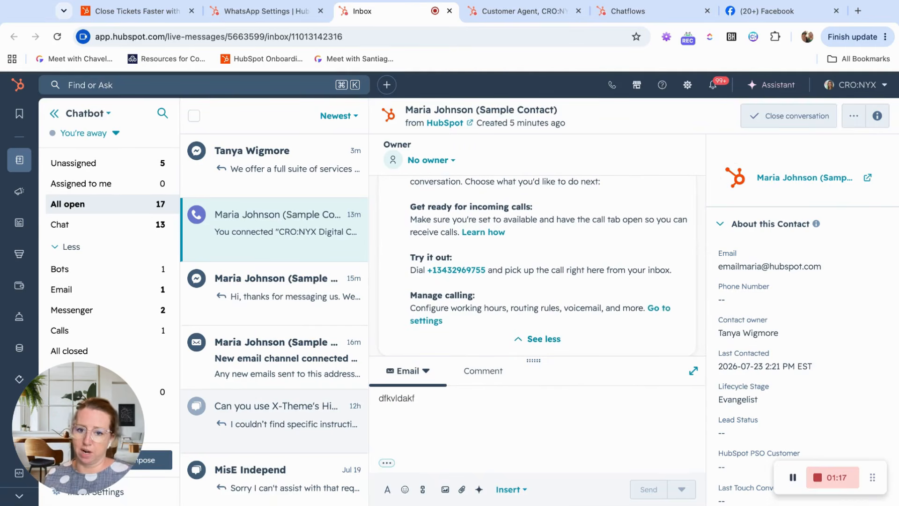
pyautogui.click(507, 377)
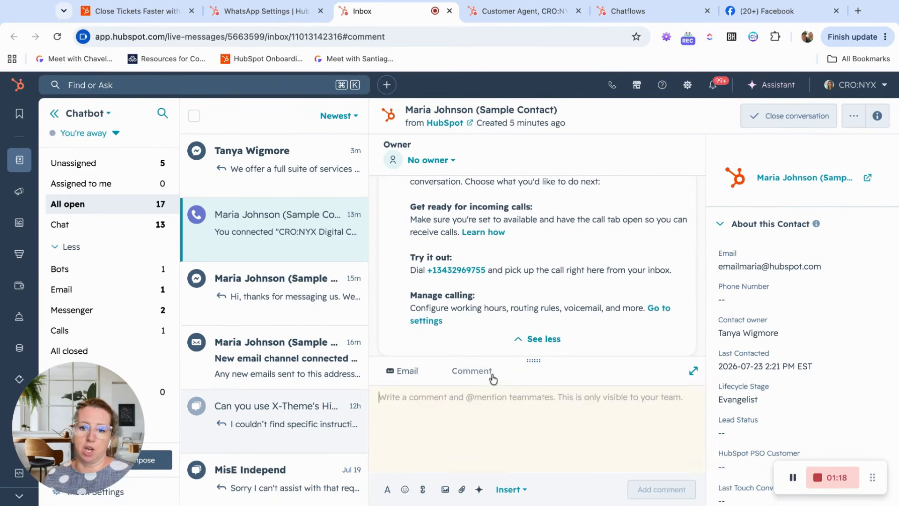
# Check who can be assigned as contact owner for the sample contact, without changing the assignment.
pyautogui.click(748, 333)
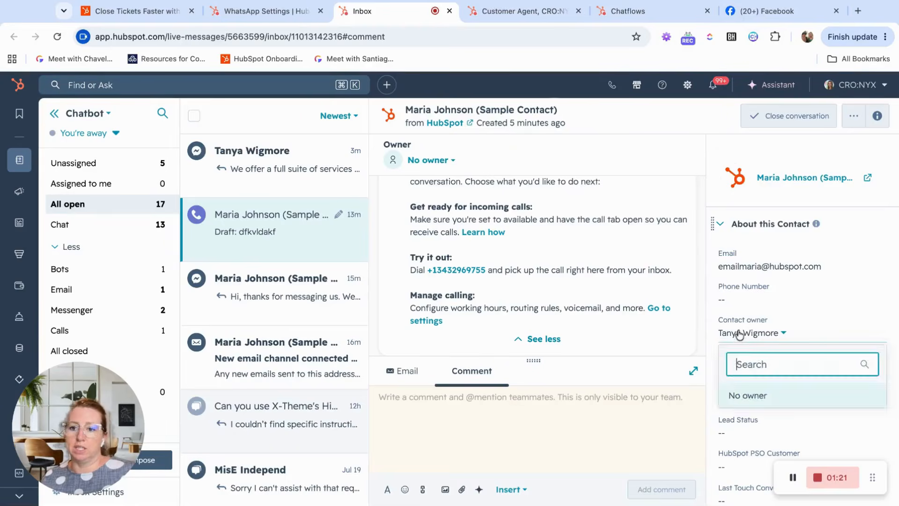
pyautogui.click(633, 370)
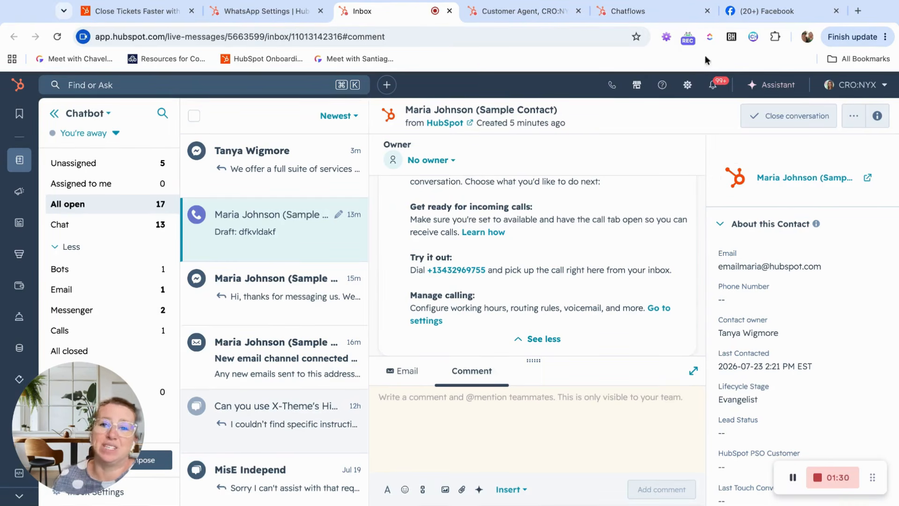
# Switch to the Customer Agent deployment page, close the deployment editor, and review the deployed channels.
pyautogui.click(515, 11)
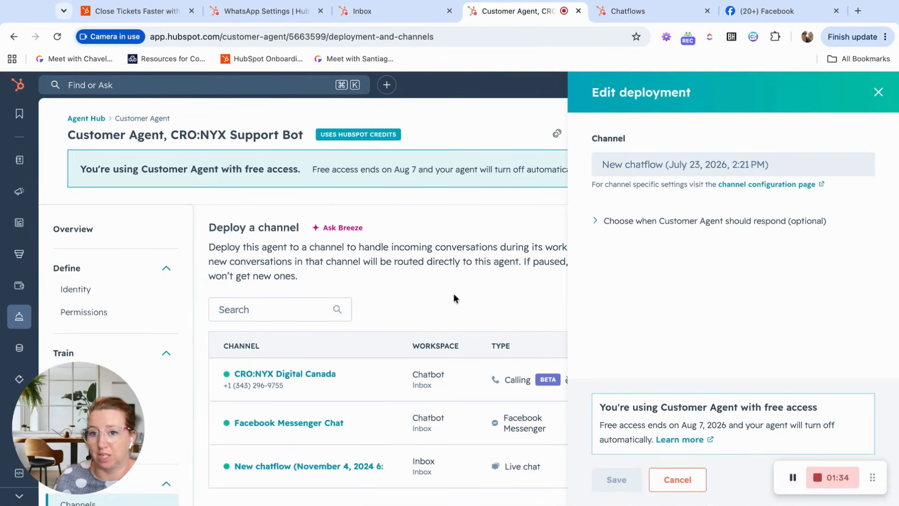
pyautogui.click(878, 92)
pyautogui.scroll(-1, 607, 278)
pyautogui.scroll(1, 607, 278)
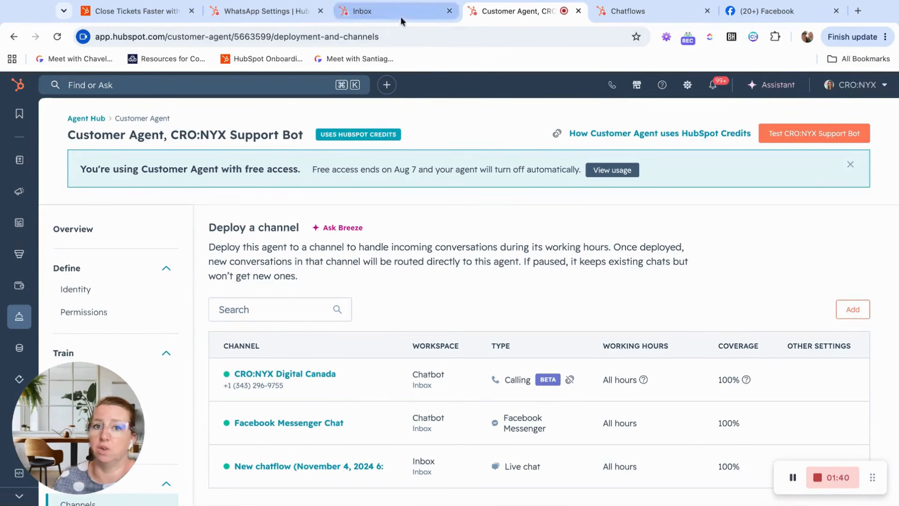
pyautogui.moveTo(645, 366)
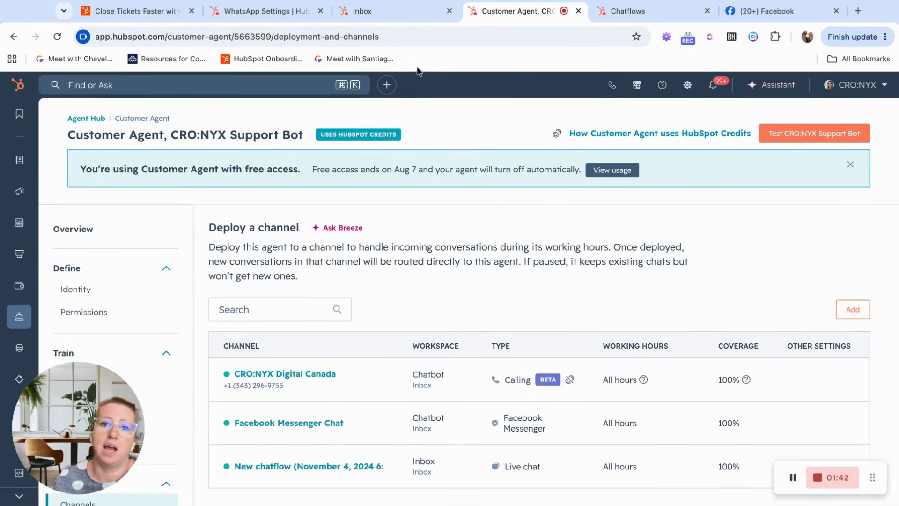
# Return to the inbox, open the Facebook Messenger conversation, dismiss its 24-hour response notice, and read back through the bot's replies.
pyautogui.click(404, 18)
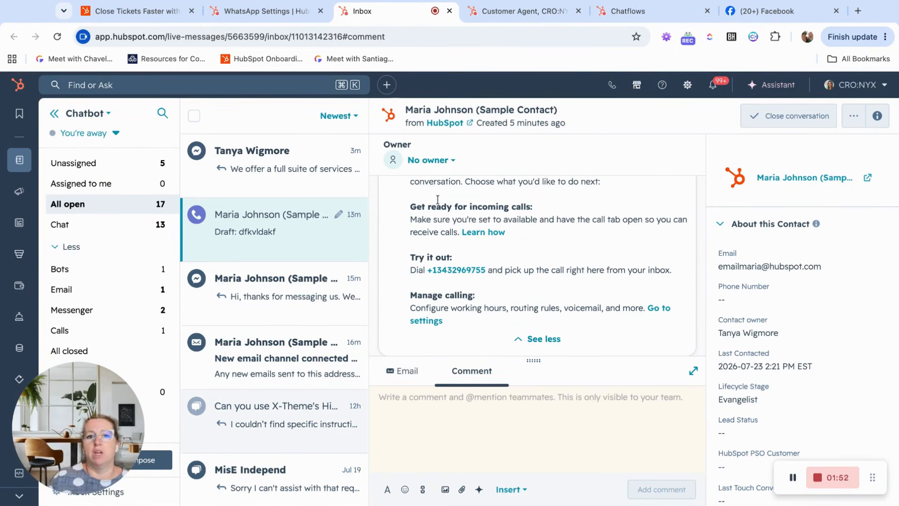
pyautogui.click(288, 166)
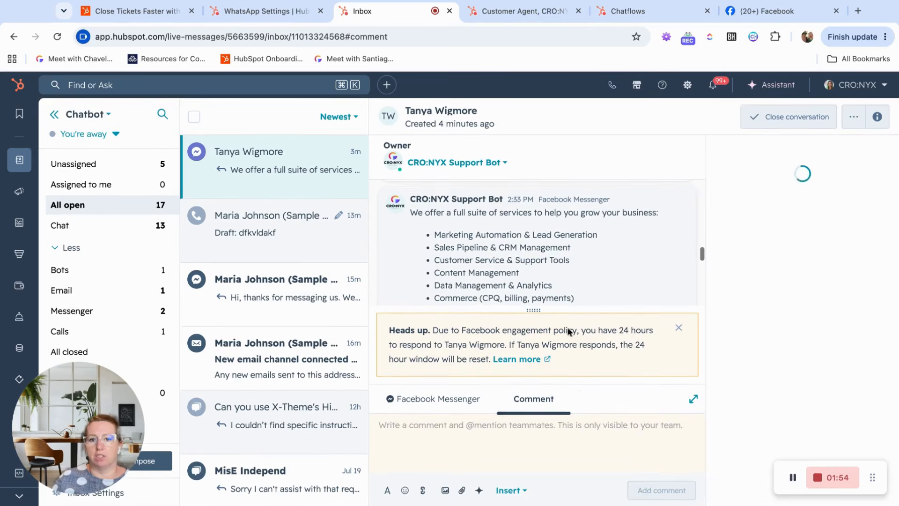
pyautogui.click(572, 262)
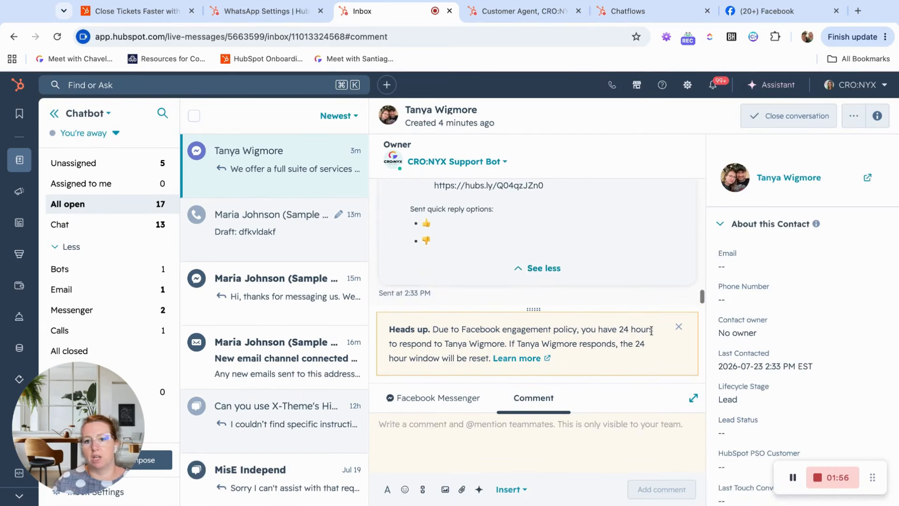
pyautogui.click(678, 326)
pyautogui.scroll(2, 562, 262)
pyautogui.scroll(5, 560, 267)
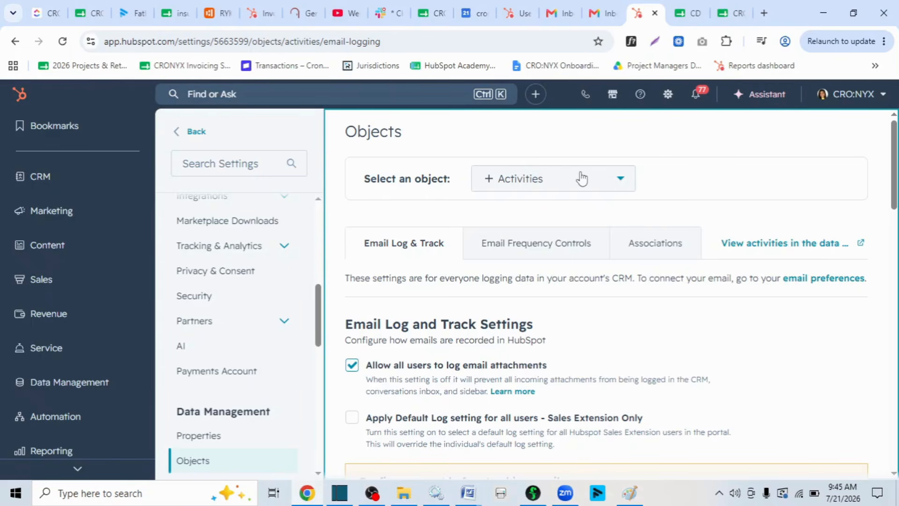
# Open the data management object settings in HubSpot and select the Activities object.
pyautogui.click(667, 95)
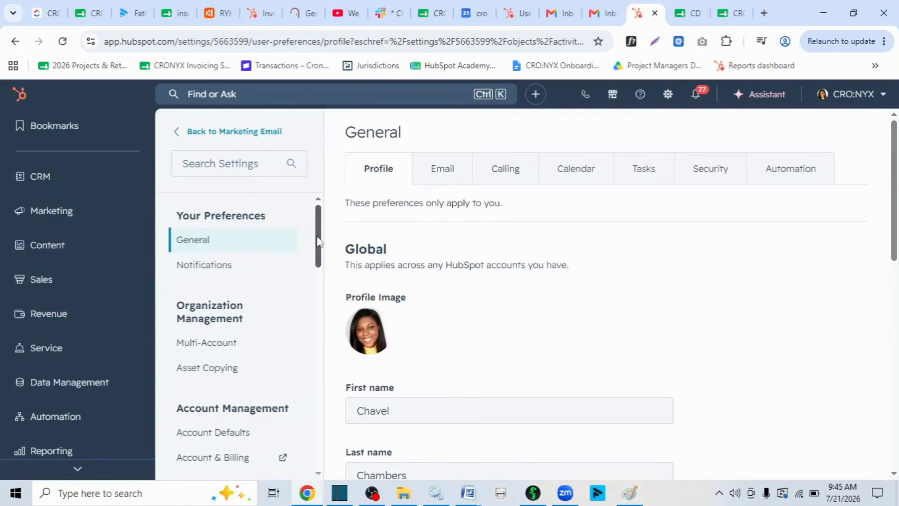
pyautogui.moveTo(317, 233); pyautogui.dragTo(313, 345)
pyautogui.click(229, 339)
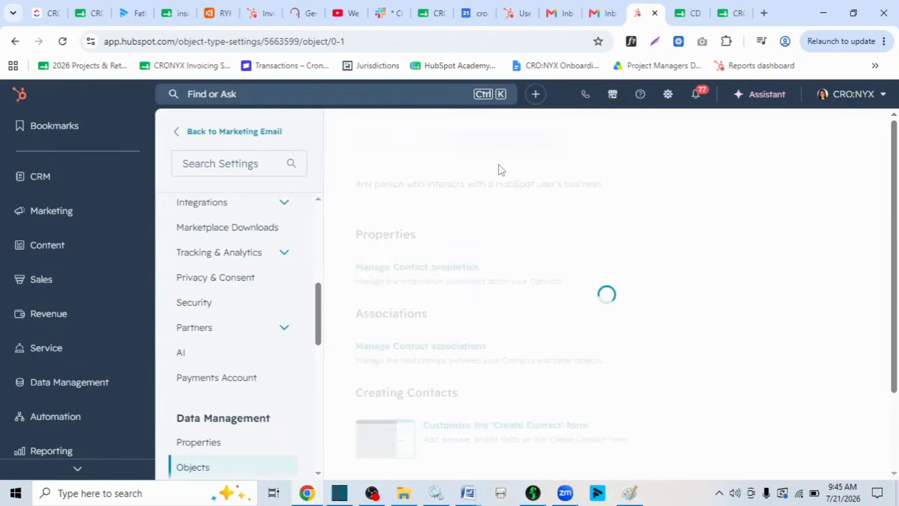
pyautogui.click(500, 186)
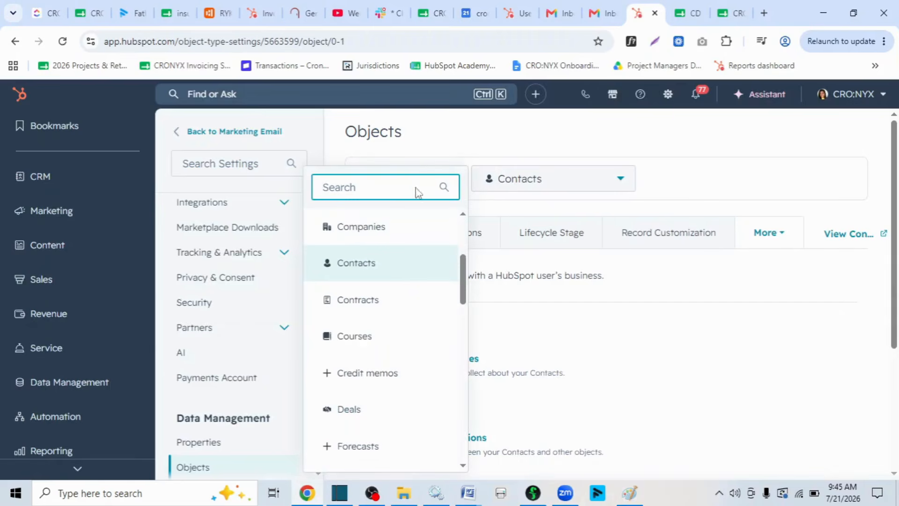
pyautogui.write('acti')
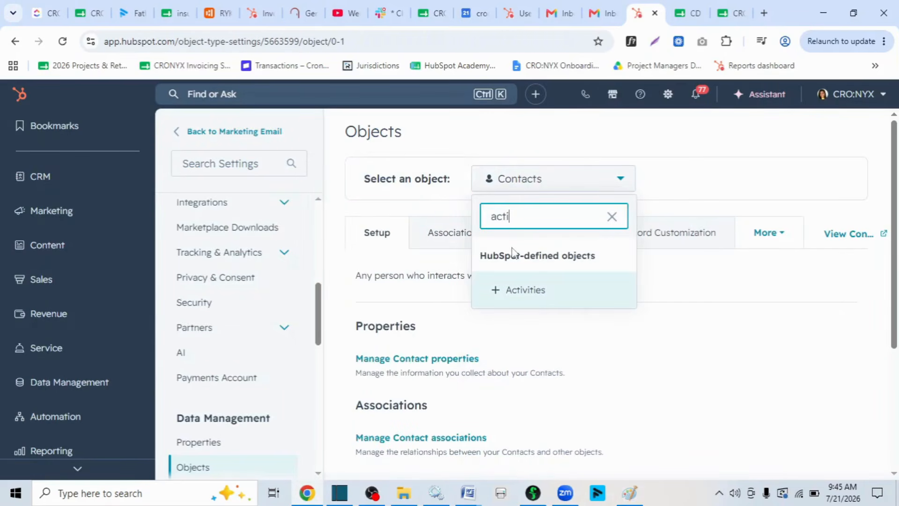
pyautogui.click(527, 290)
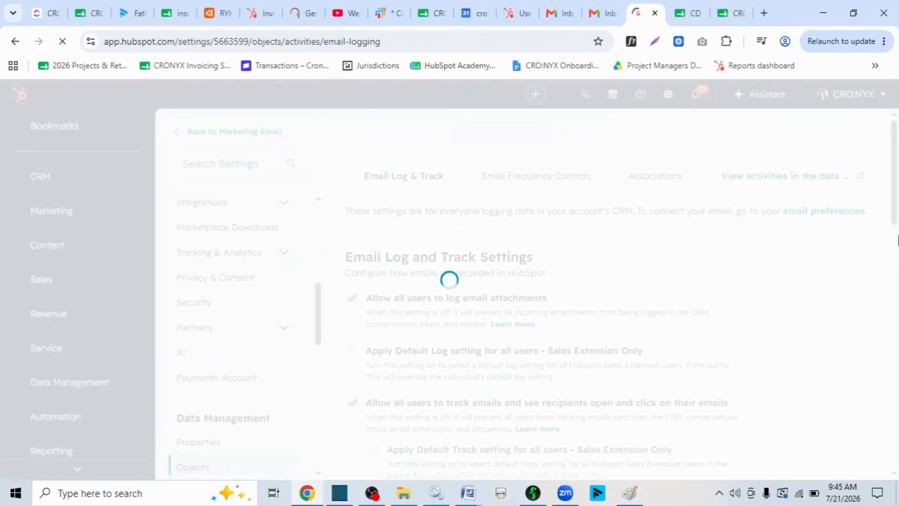
# Allow all users to import historical email data for the most recent 12 months and save the setting.
pyautogui.moveTo(895, 225); pyautogui.dragTo(895, 244)
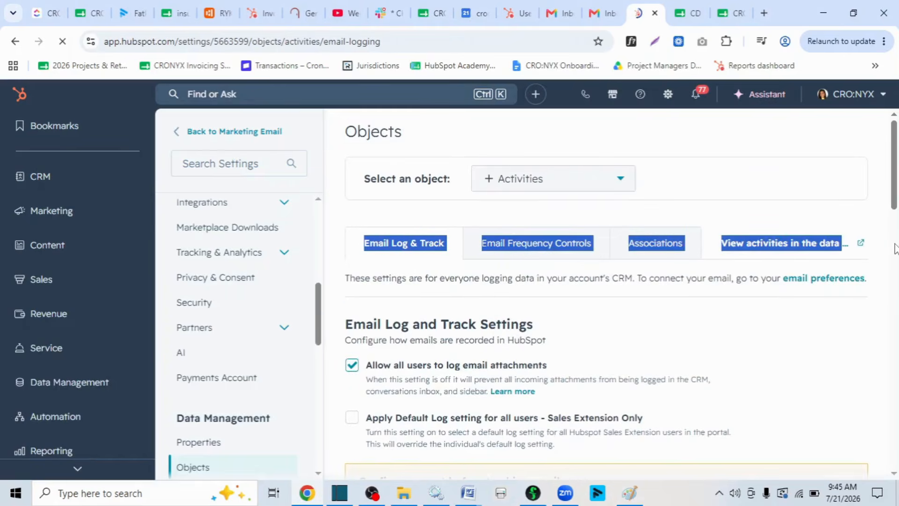
pyautogui.moveTo(895, 205); pyautogui.dragTo(893, 330)
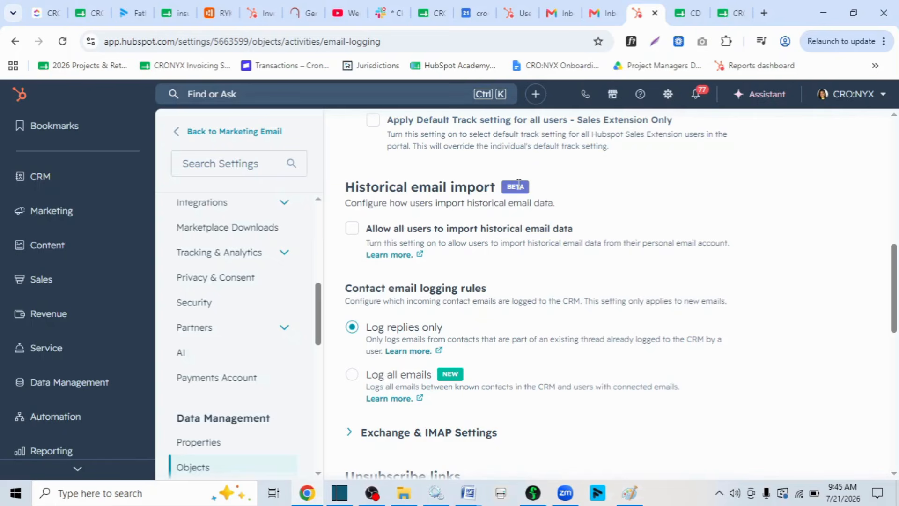
pyautogui.click(352, 229)
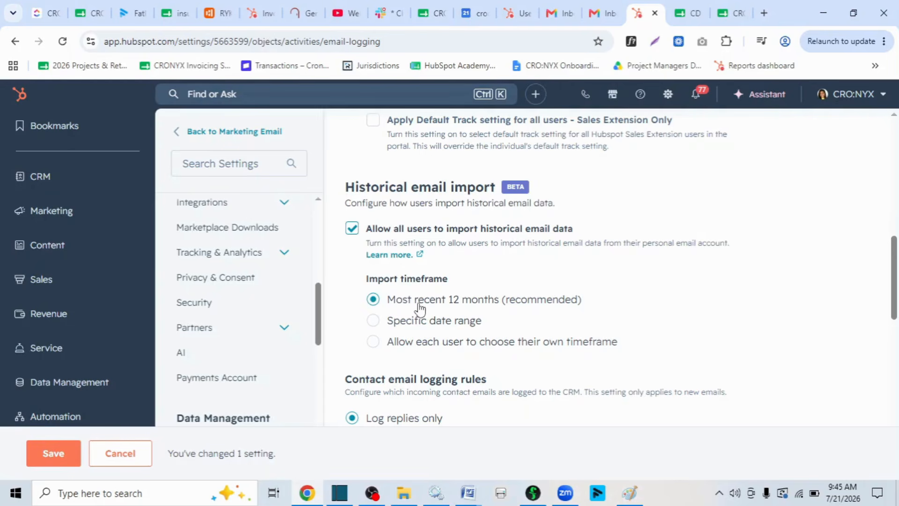
pyautogui.click(68, 461)
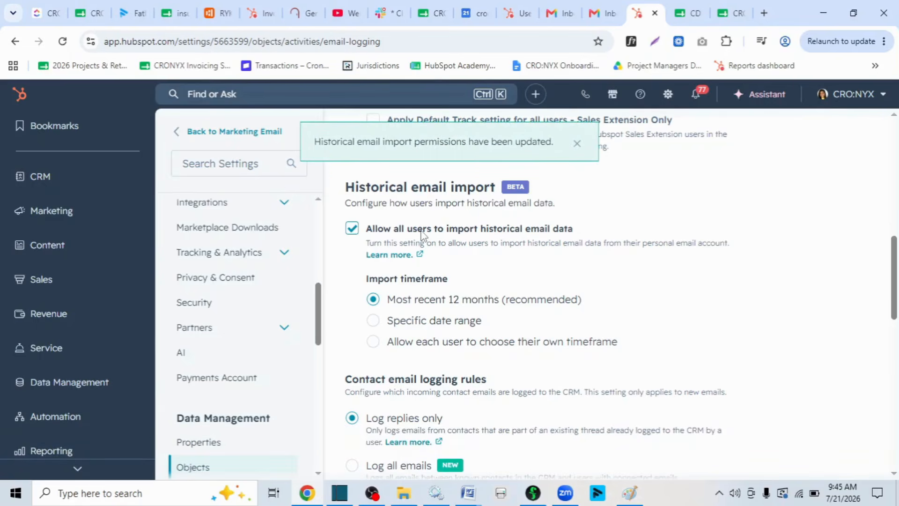
# Open the Email section of the general user preferences and bring the connected personal email accounts into view.
pyautogui.moveTo(320, 303); pyautogui.dragTo(322, 206)
pyautogui.click(224, 240)
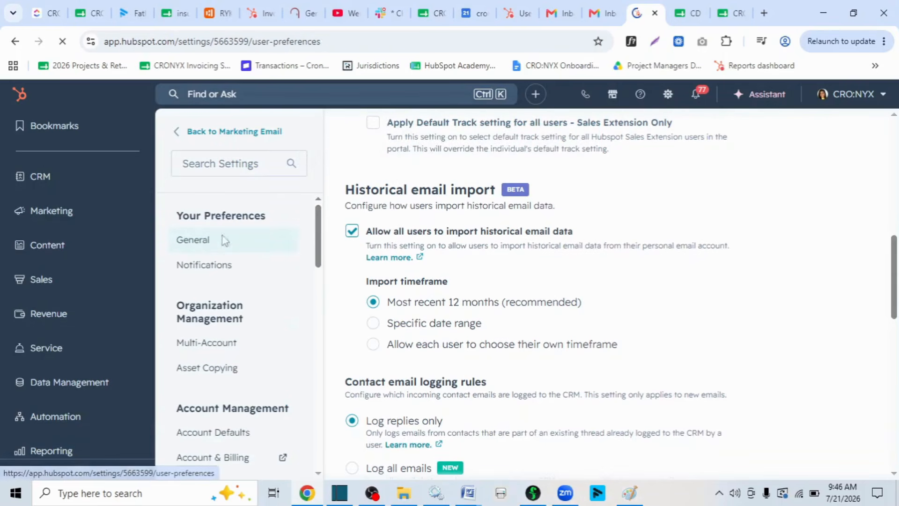
pyautogui.click(452, 173)
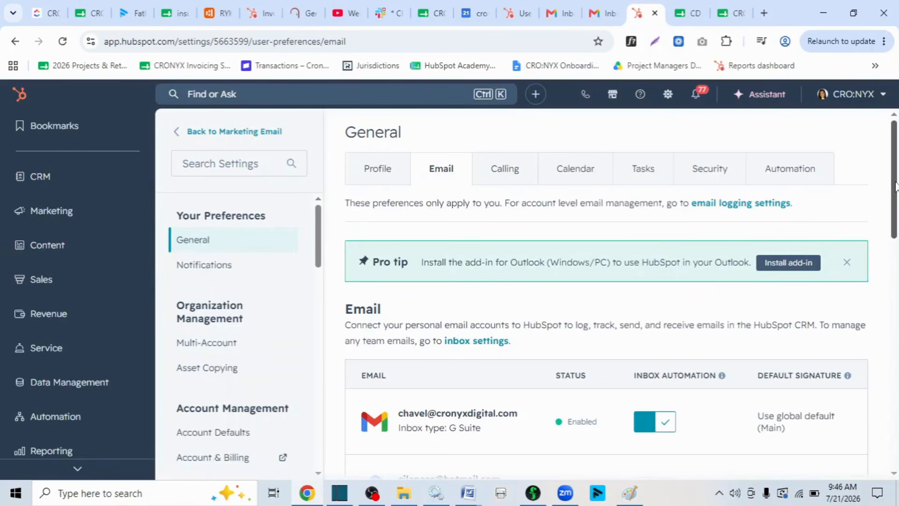
pyautogui.moveTo(895, 187); pyautogui.dragTo(896, 222)
pyautogui.moveTo(542, 284)
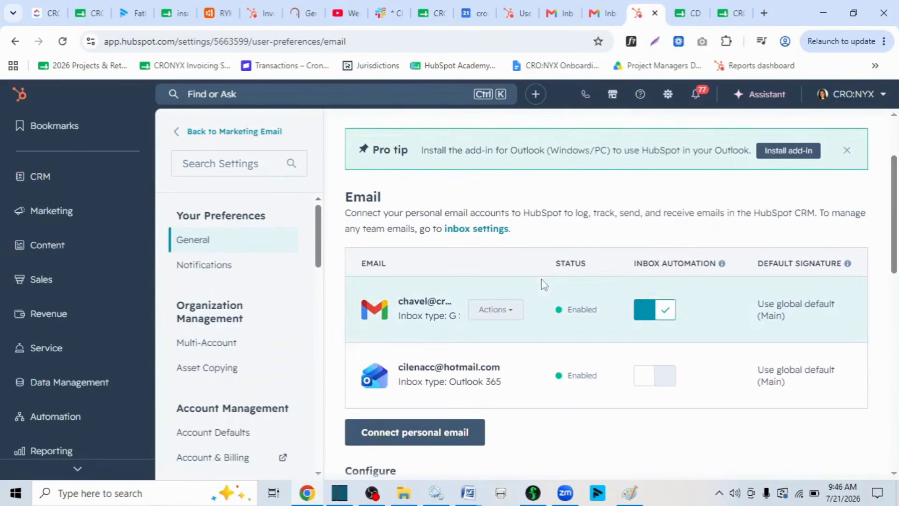
# Open historical email data import for the G Suite account, confirm permission to import its emails and contacts, and close the form.
pyautogui.click(509, 315)
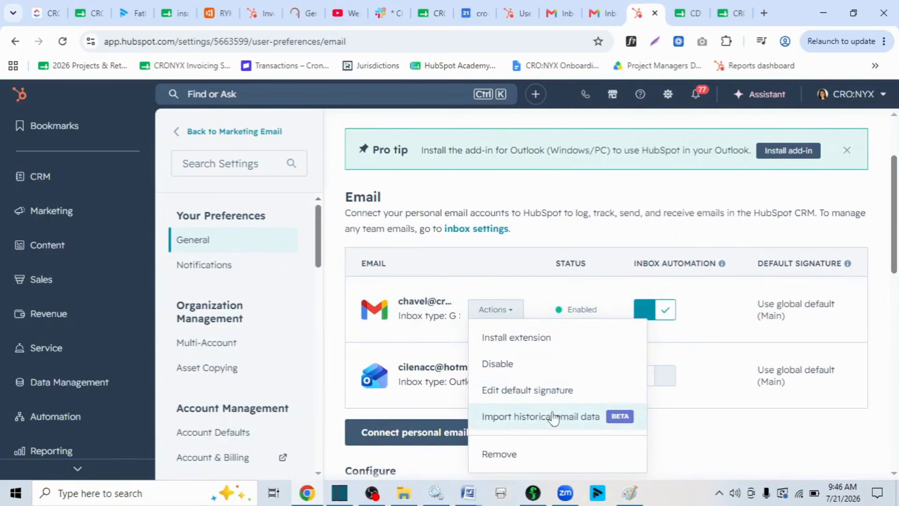
pyautogui.click(544, 418)
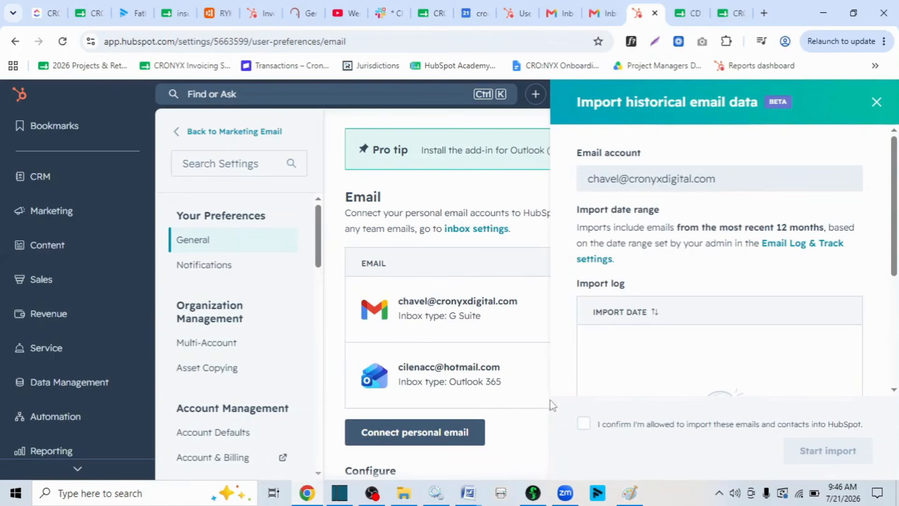
pyautogui.scroll(-3, 897, 247)
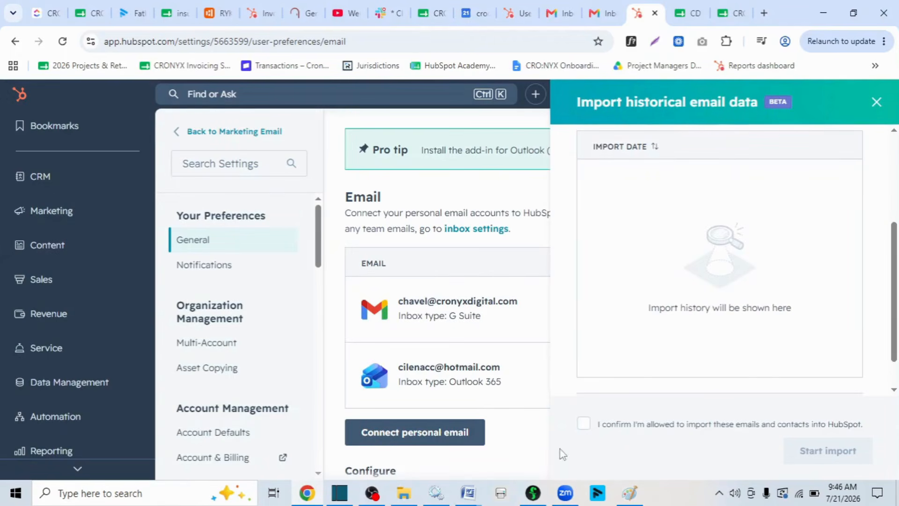
pyautogui.click(584, 423)
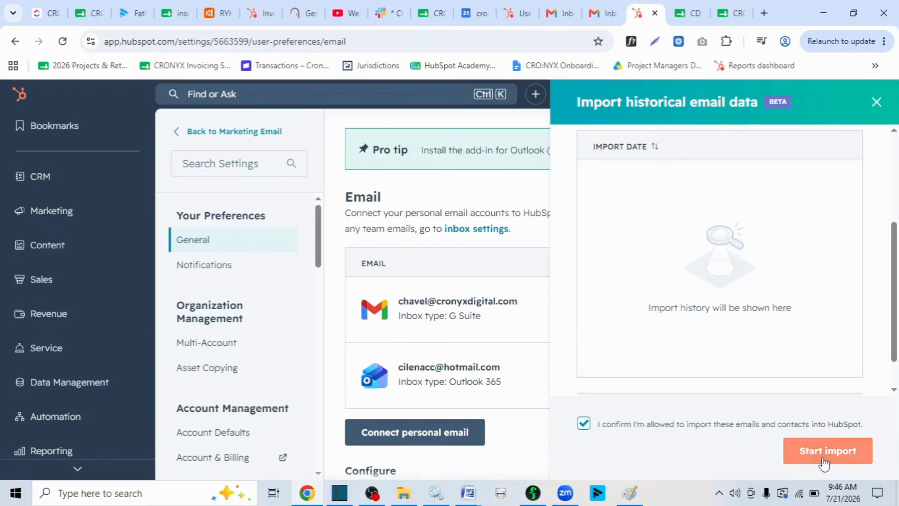
pyautogui.click(813, 450)
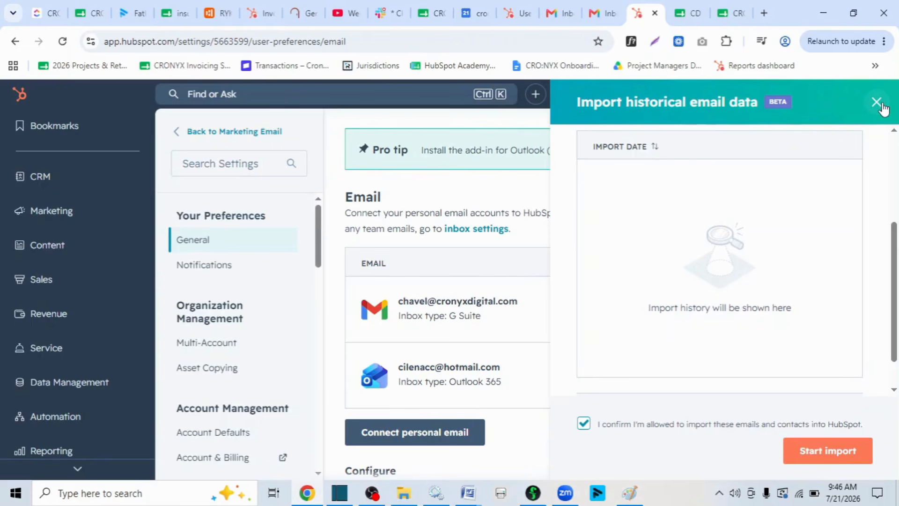
pyautogui.click(877, 103)
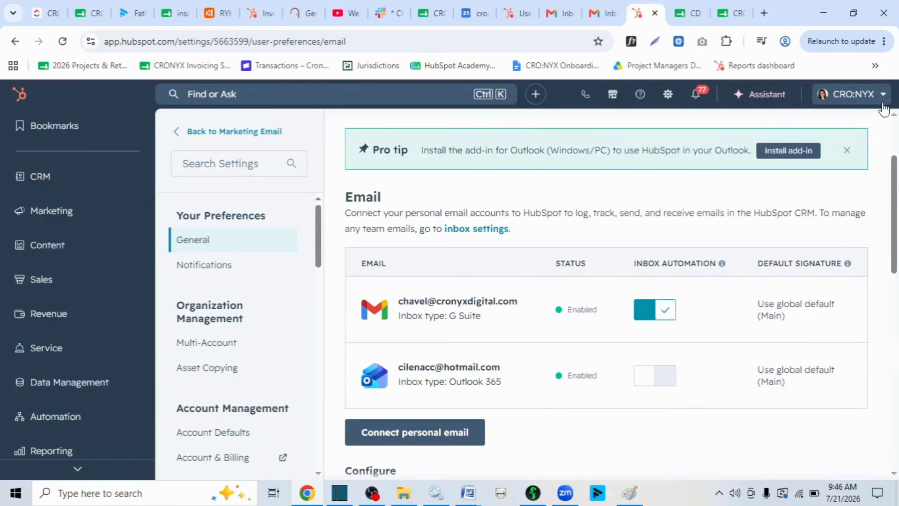
# Open the account's Product Updates page and show the updates that are in beta.
pyautogui.click(853, 99)
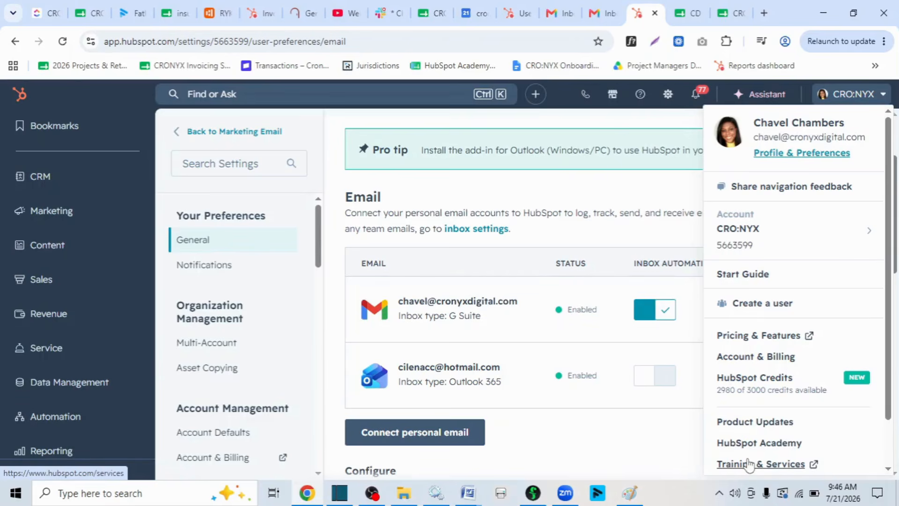
pyautogui.click(770, 428)
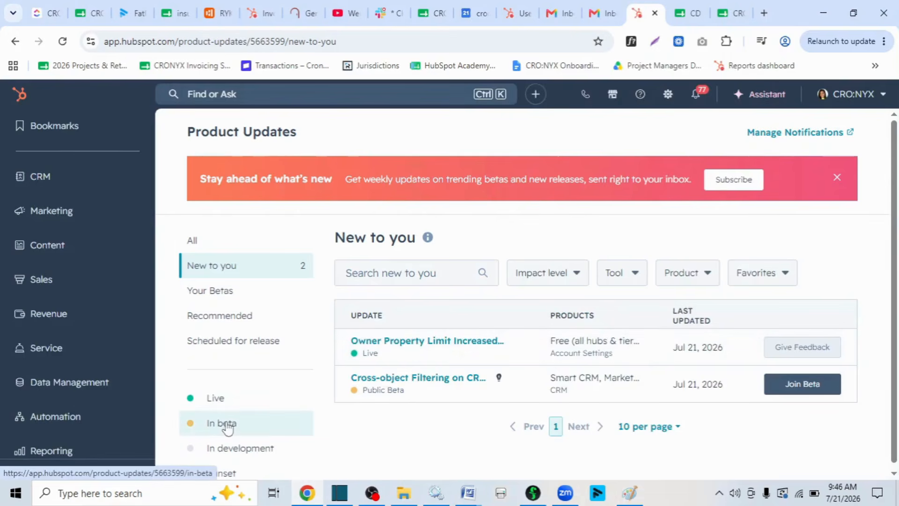
pyautogui.click(228, 425)
# Search the beta product updates for "email import".
pyautogui.click(403, 278)
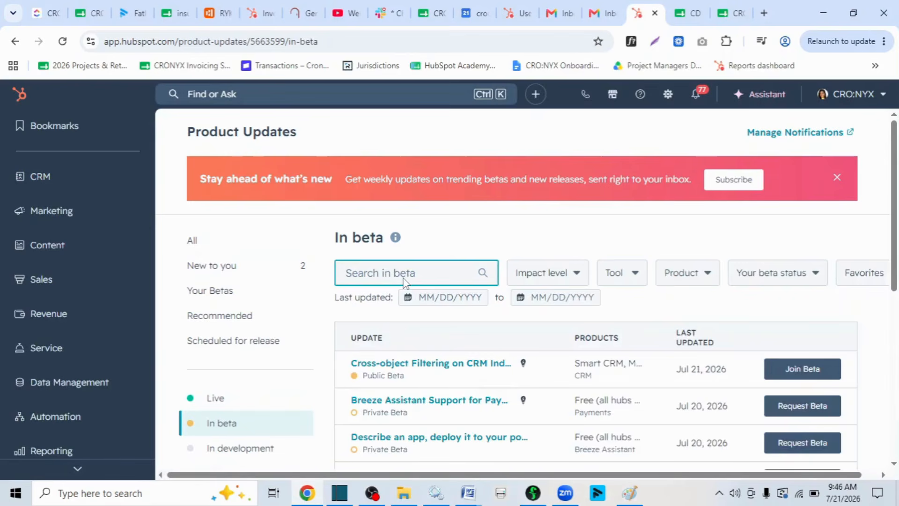
pyautogui.write('e')
pyautogui.press('BackSpace')
pyautogui.write('email import')
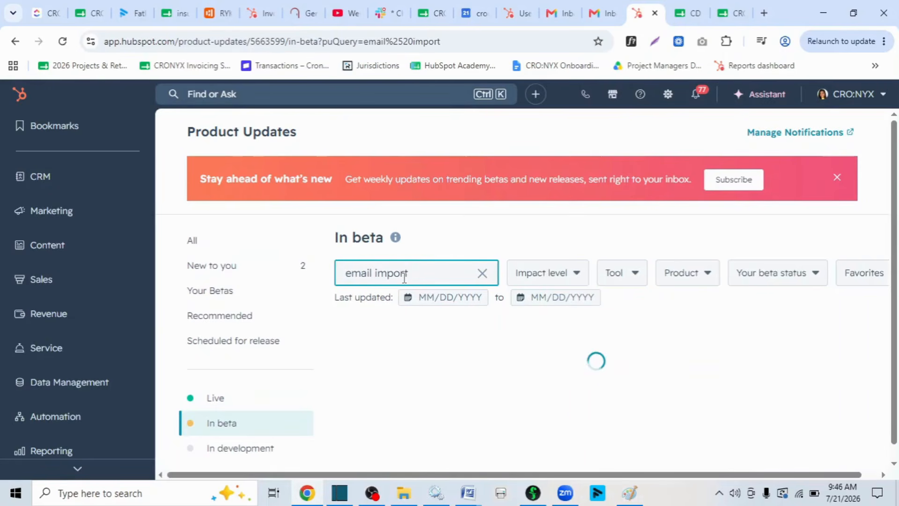